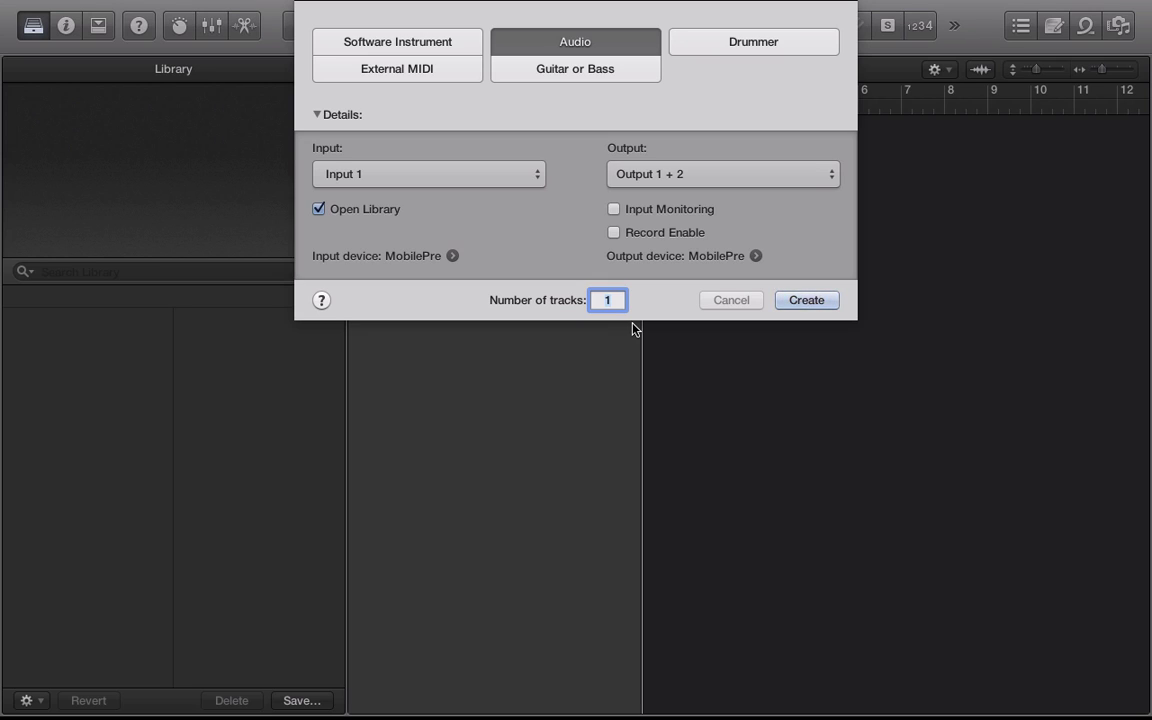
# - Create one audio track using Input 1 and Output 1 + 2
pyautogui.click(827, 301)
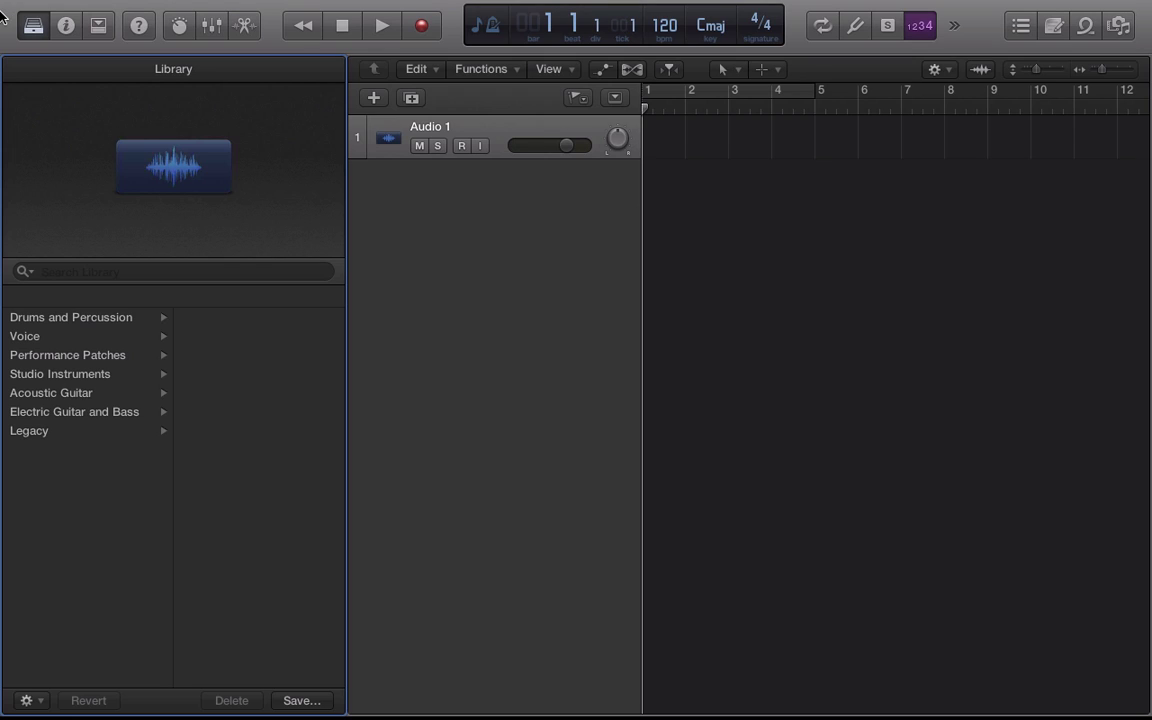
pyautogui.click(33, 25)
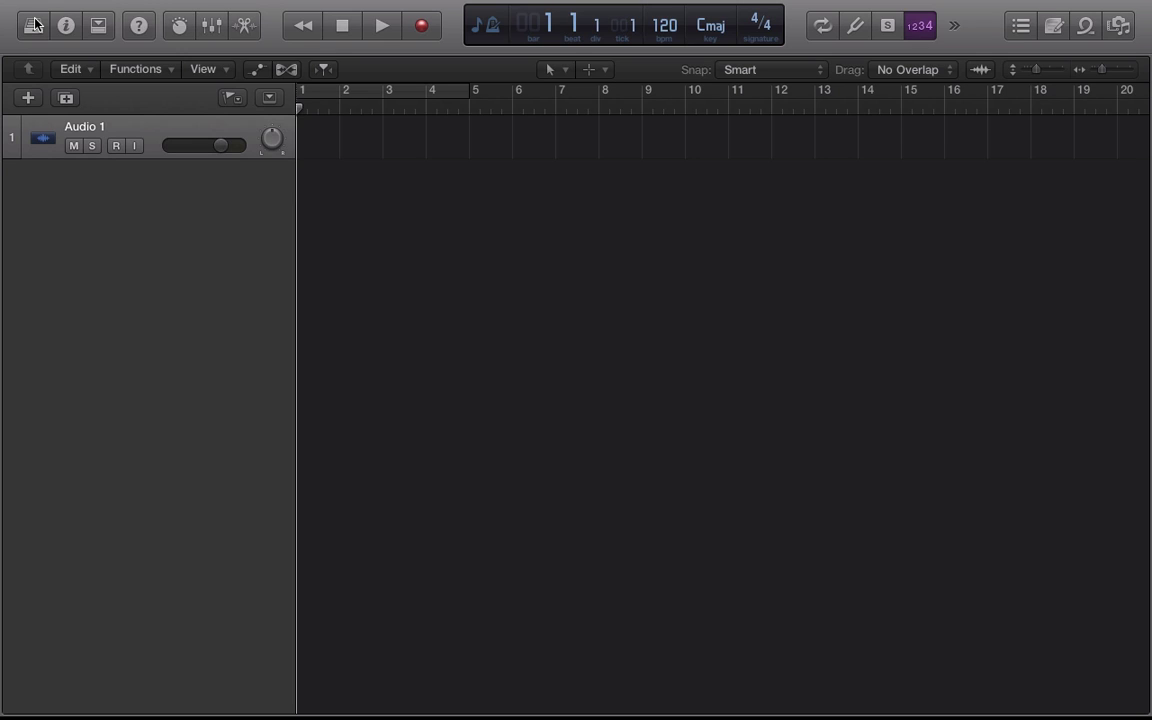
pyautogui.click(34, 25)
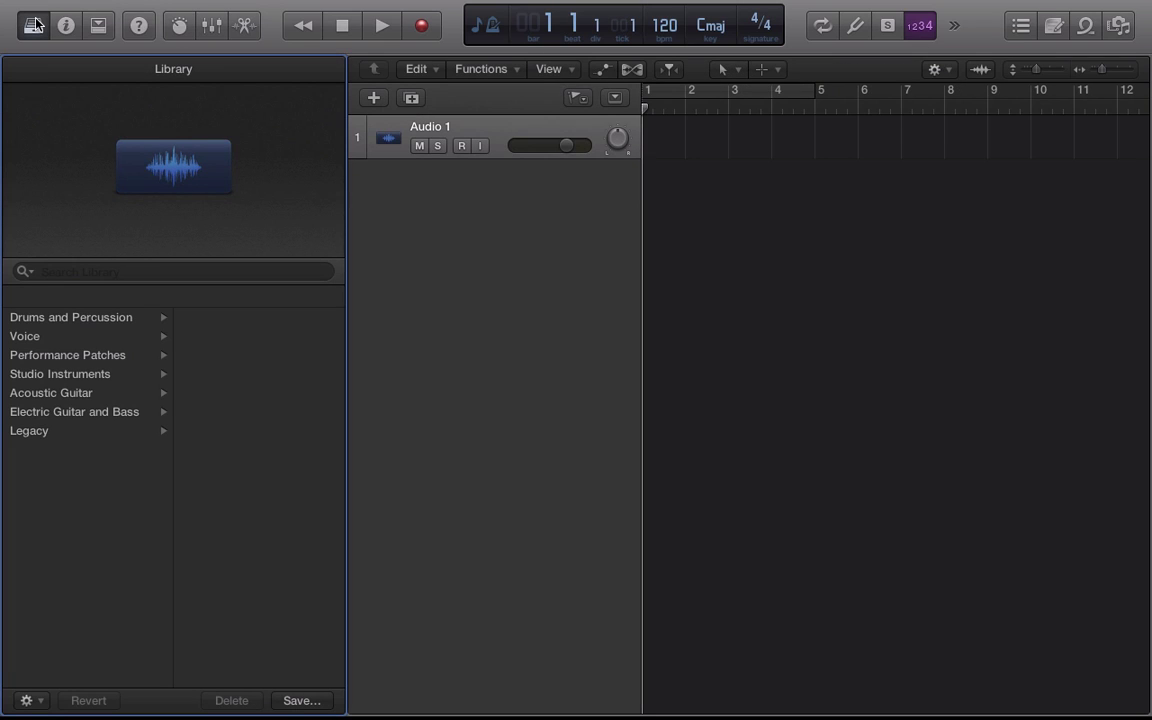
# - Load the Bright Vocal patch from the Library's Voice category onto the audio track
pyautogui.click(68, 352)
pyautogui.click(67, 337)
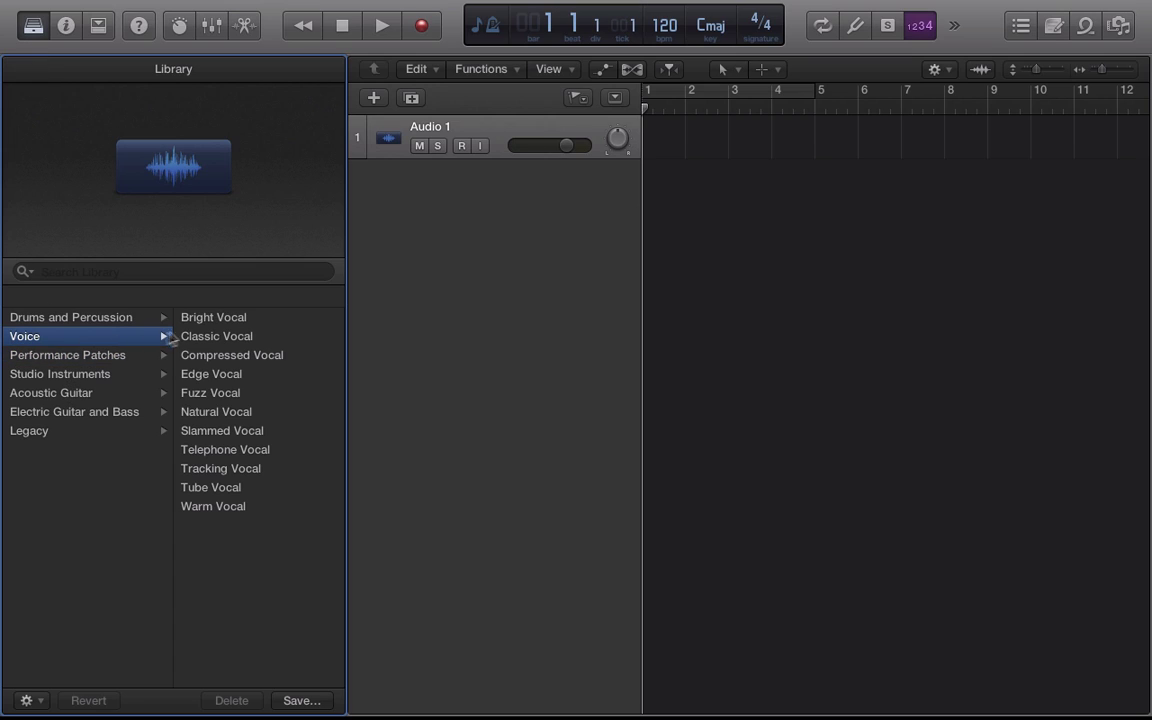
pyautogui.click(207, 320)
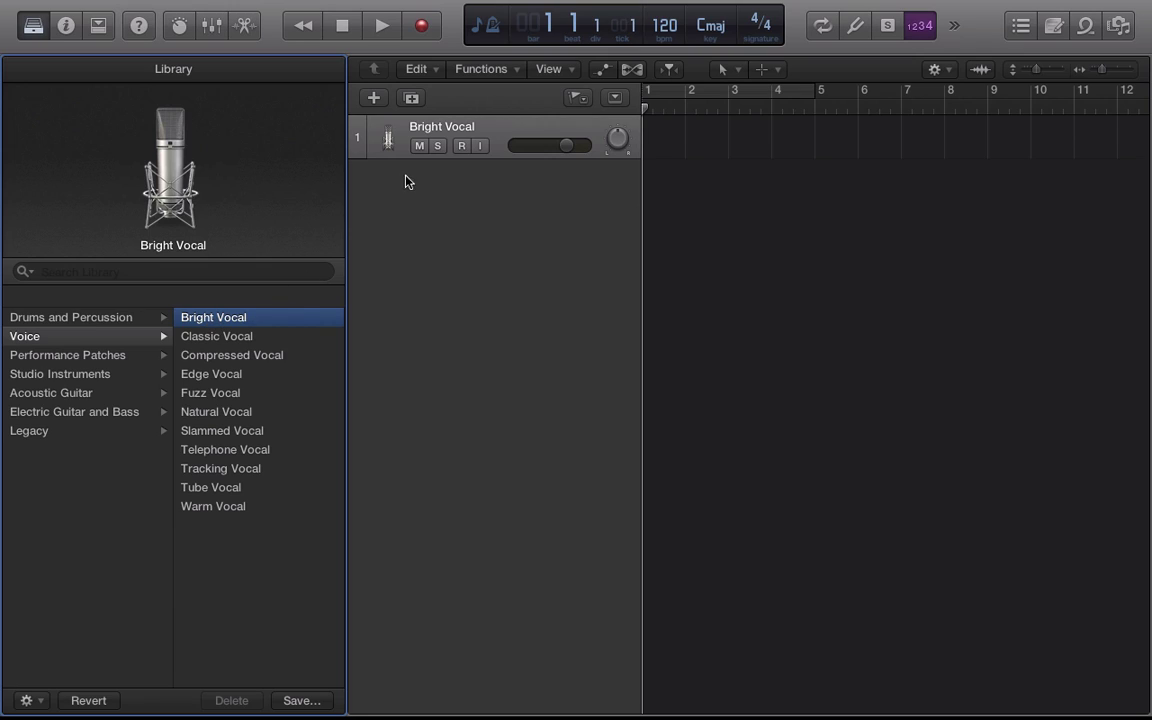
pyautogui.click(465, 146)
pyautogui.click(463, 146)
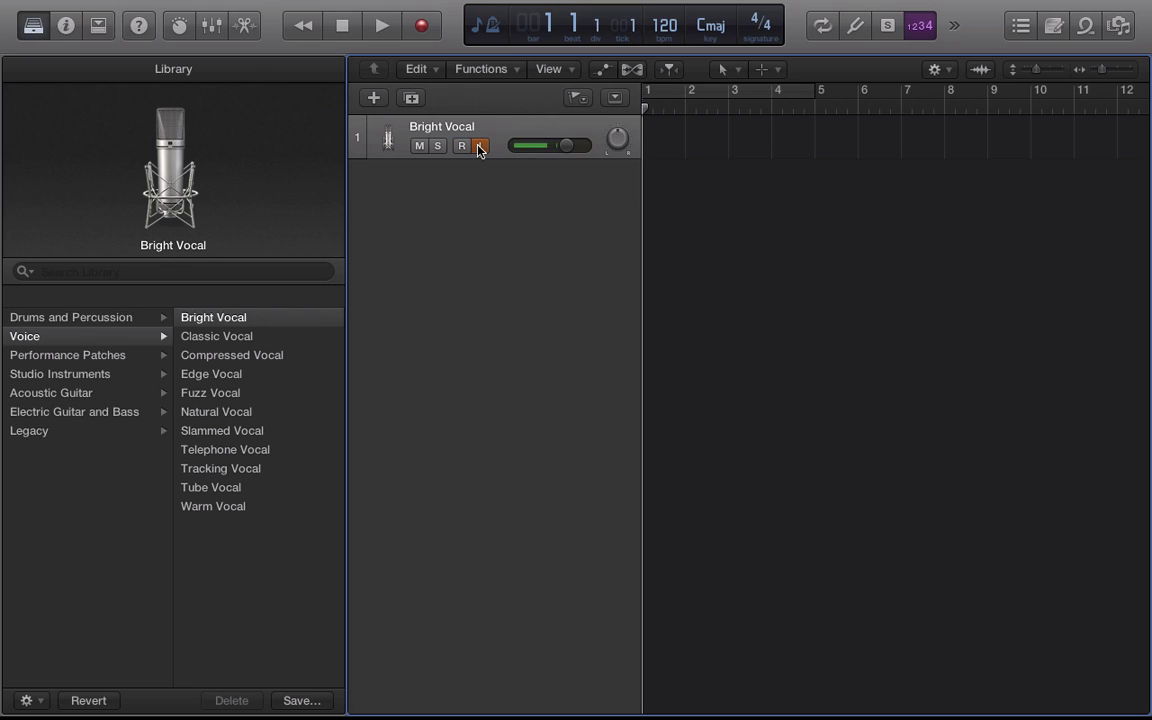
pyautogui.click(480, 147)
pyautogui.click(437, 146)
pyautogui.click(437, 146)
pyautogui.click(417, 146)
# - Show the Inspector with Region collapsed, show the editing toolbar, and set input to No Input
pyautogui.click(64, 36)
pyautogui.moveTo(252, 123)
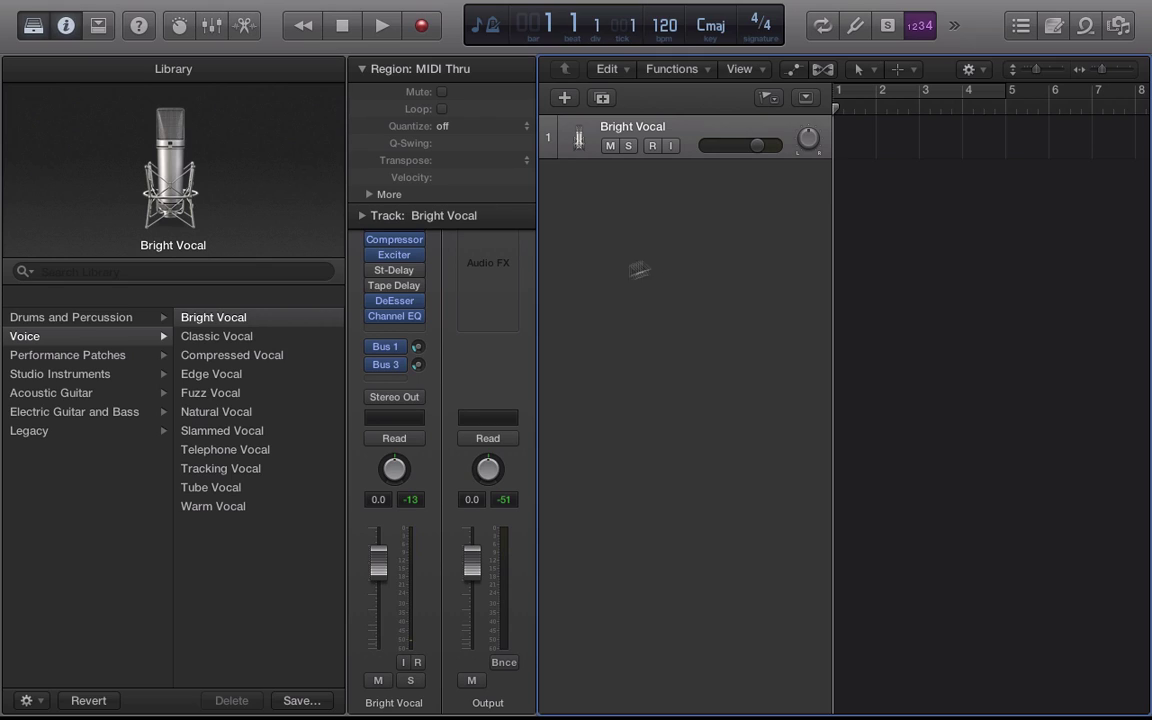
pyautogui.click(362, 70)
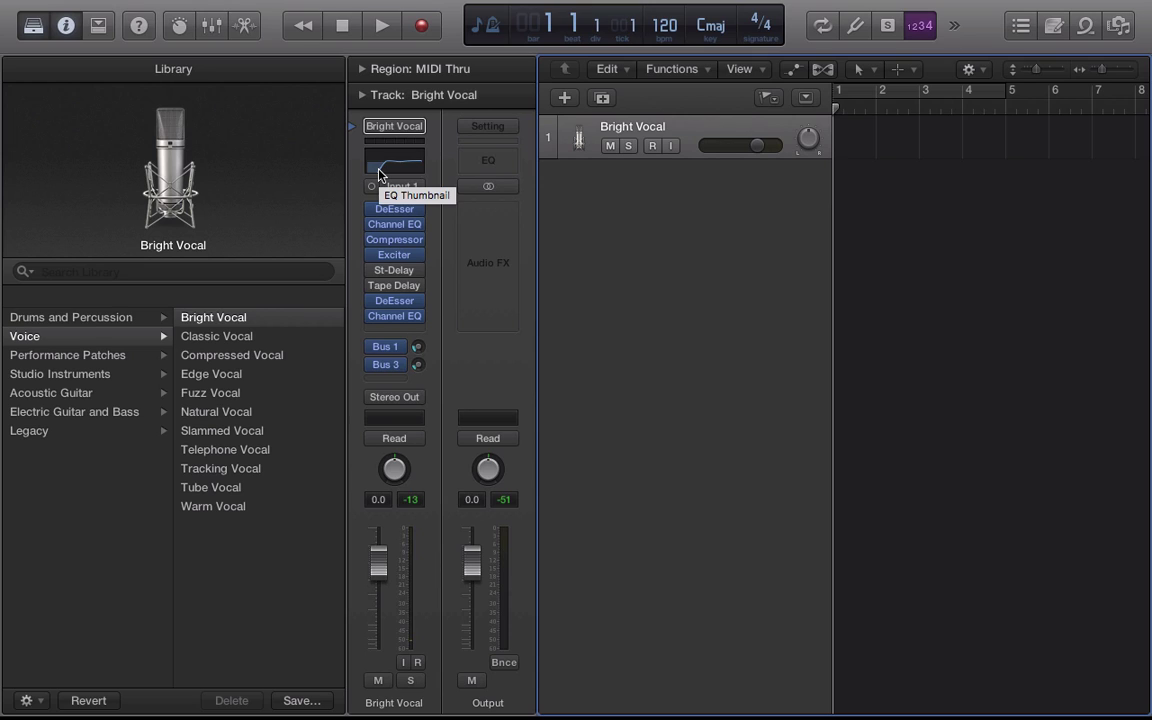
pyautogui.press('ctrl+alt+super+t')
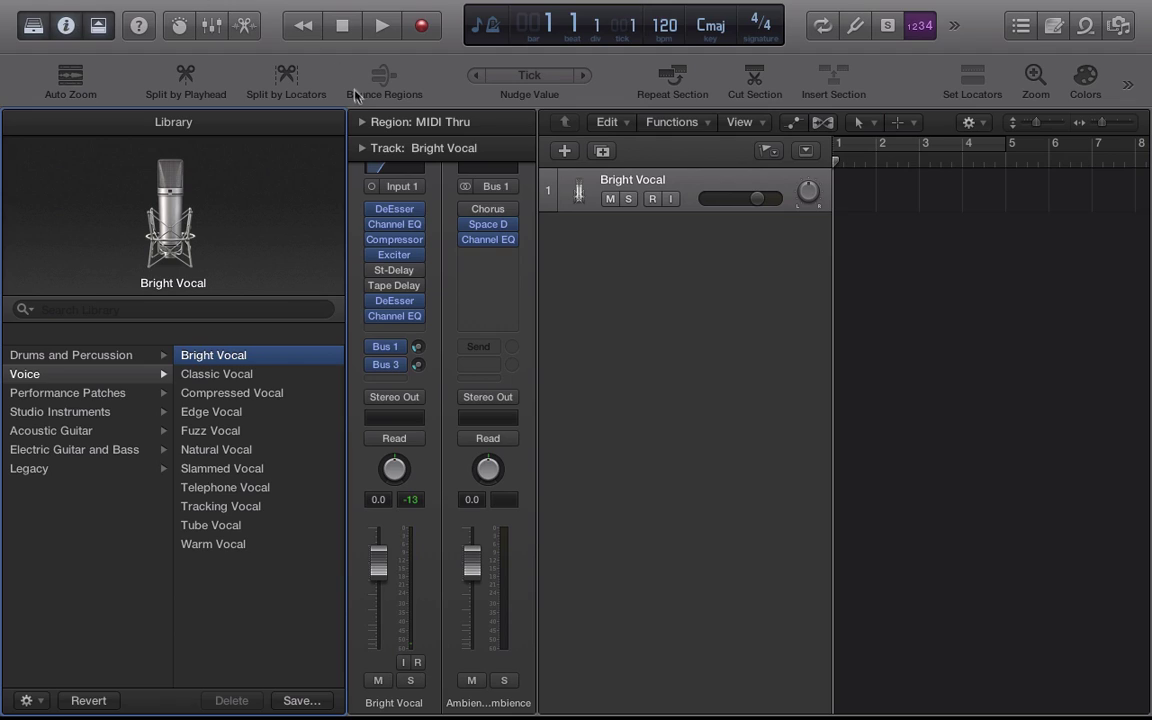
pyautogui.click(386, 188)
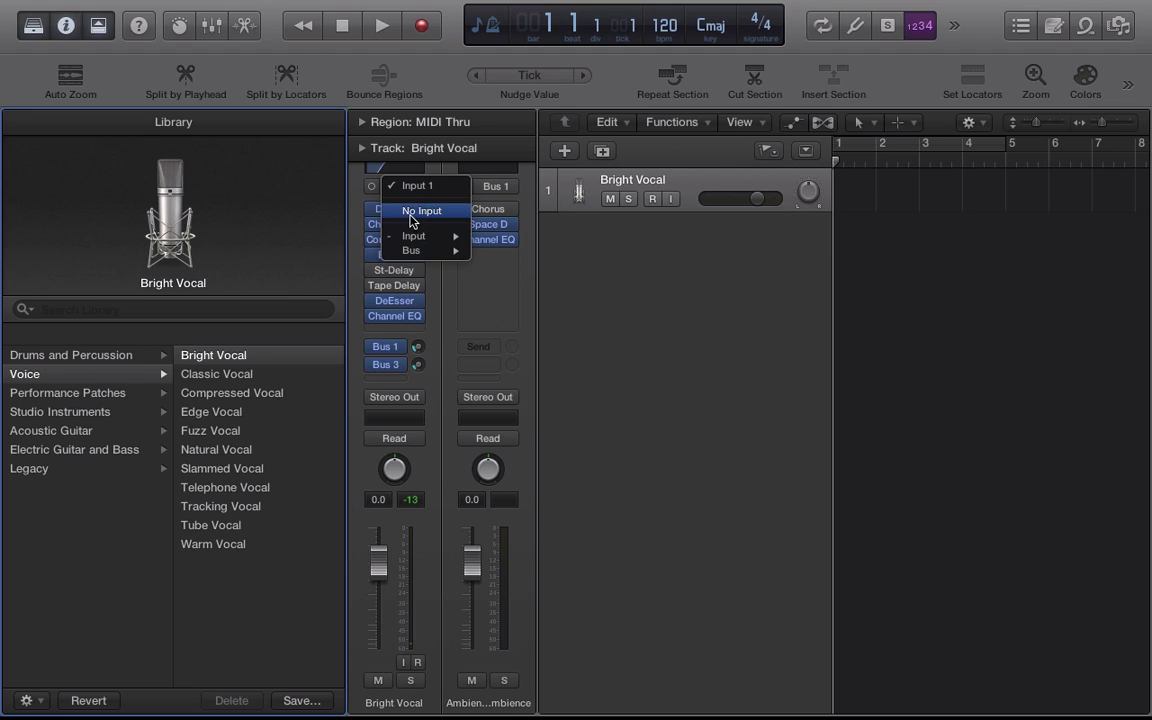
pyautogui.click(410, 212)
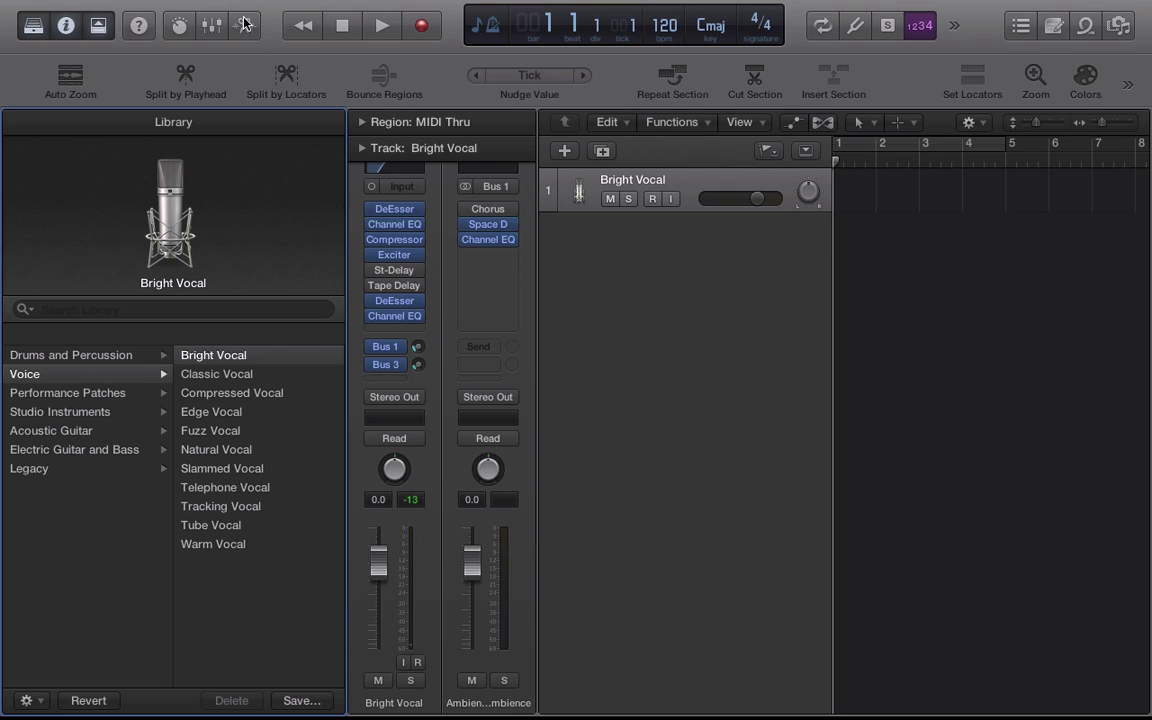
# - Close the Inspector and Library, then toggle the editing toolbar off and back on
pyautogui.click(79, 22)
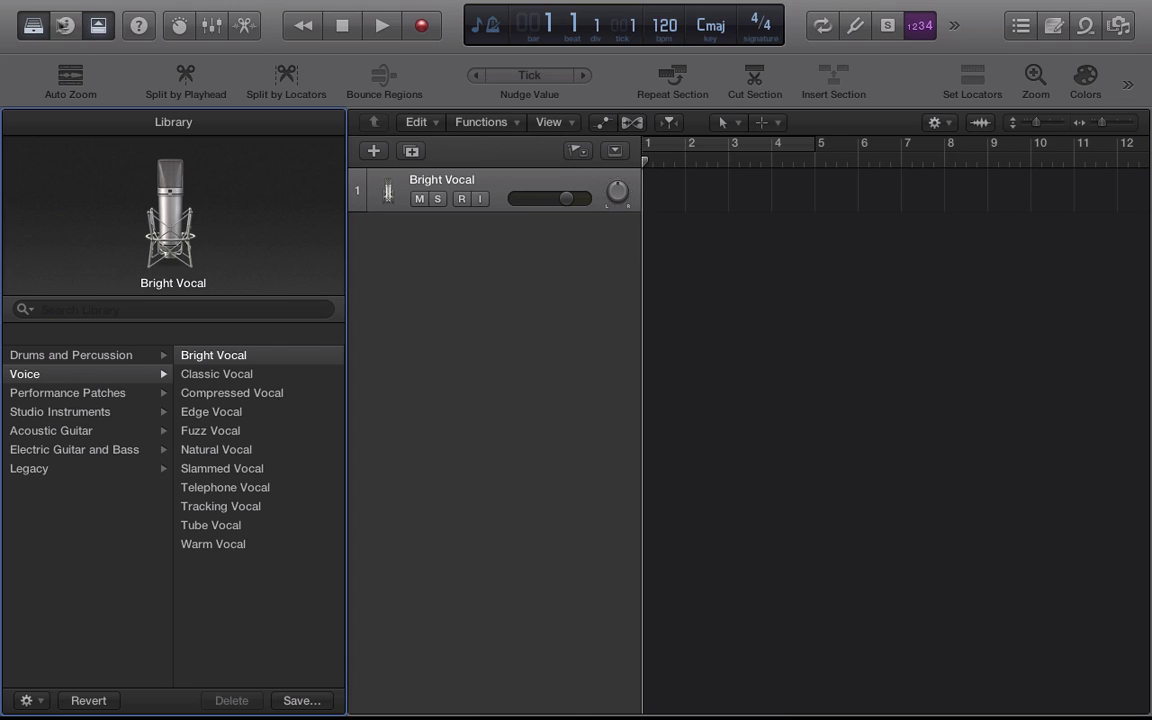
pyautogui.click(40, 25)
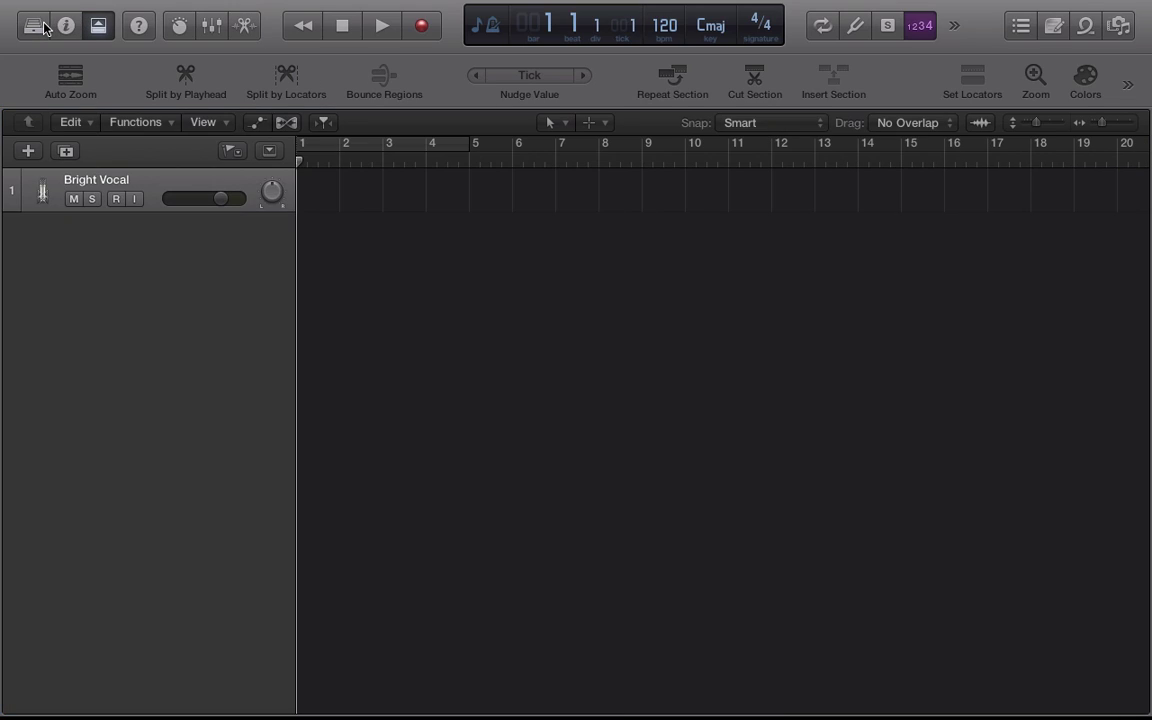
pyautogui.click(97, 26)
pyautogui.click(98, 26)
# - Show Smart Controls for Bright Vocal, then replace them with the Mixer in the bottom pane
pyautogui.click(177, 29)
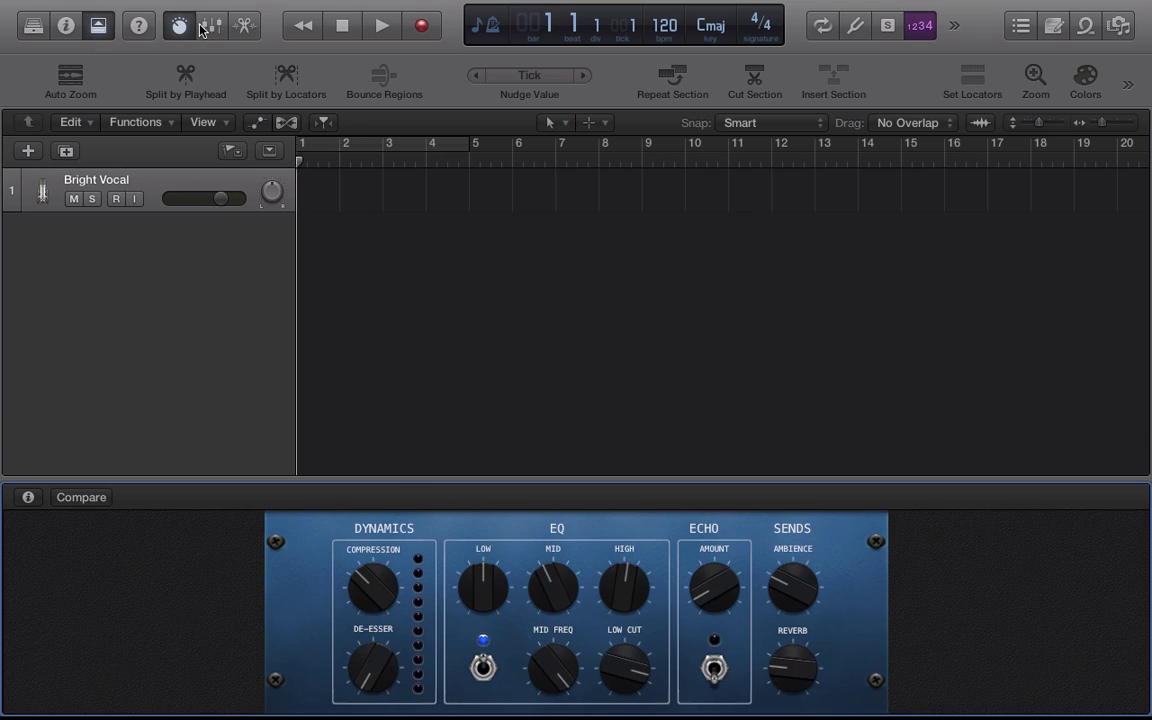
pyautogui.click(202, 28)
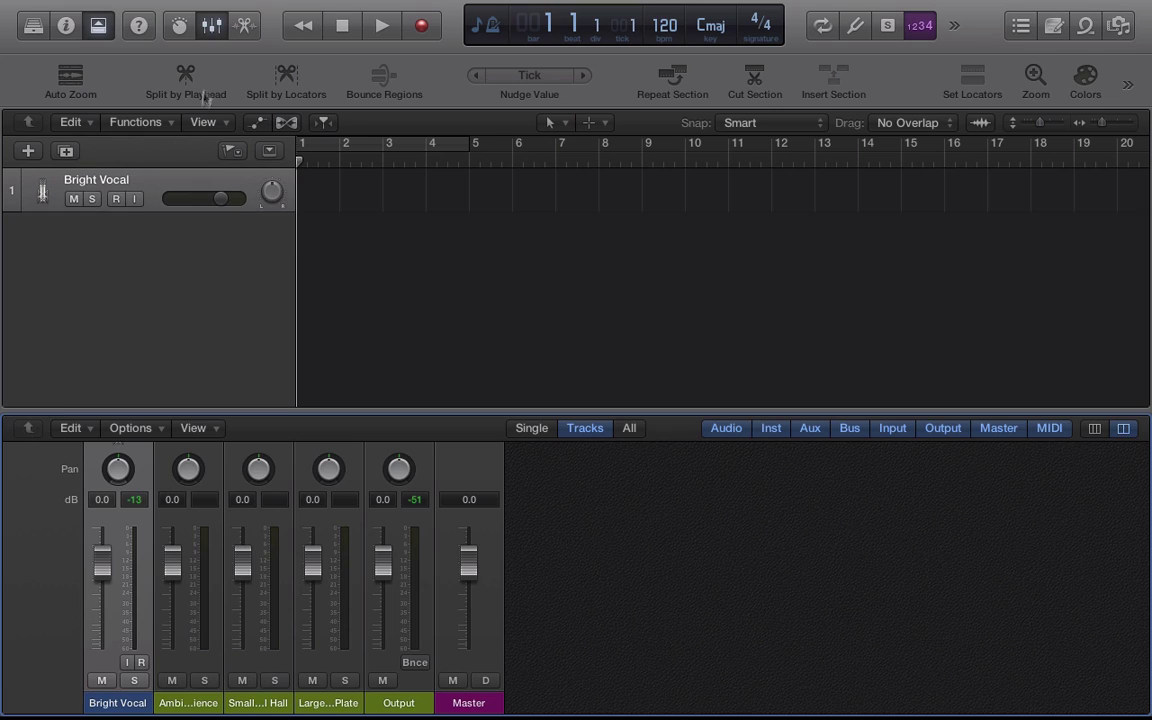
# - Toggle the bottom pane between Smart Controls and Mixer, then make the Mixer pane taller
pyautogui.click(181, 25)
pyautogui.click(207, 27)
pyautogui.click(207, 27)
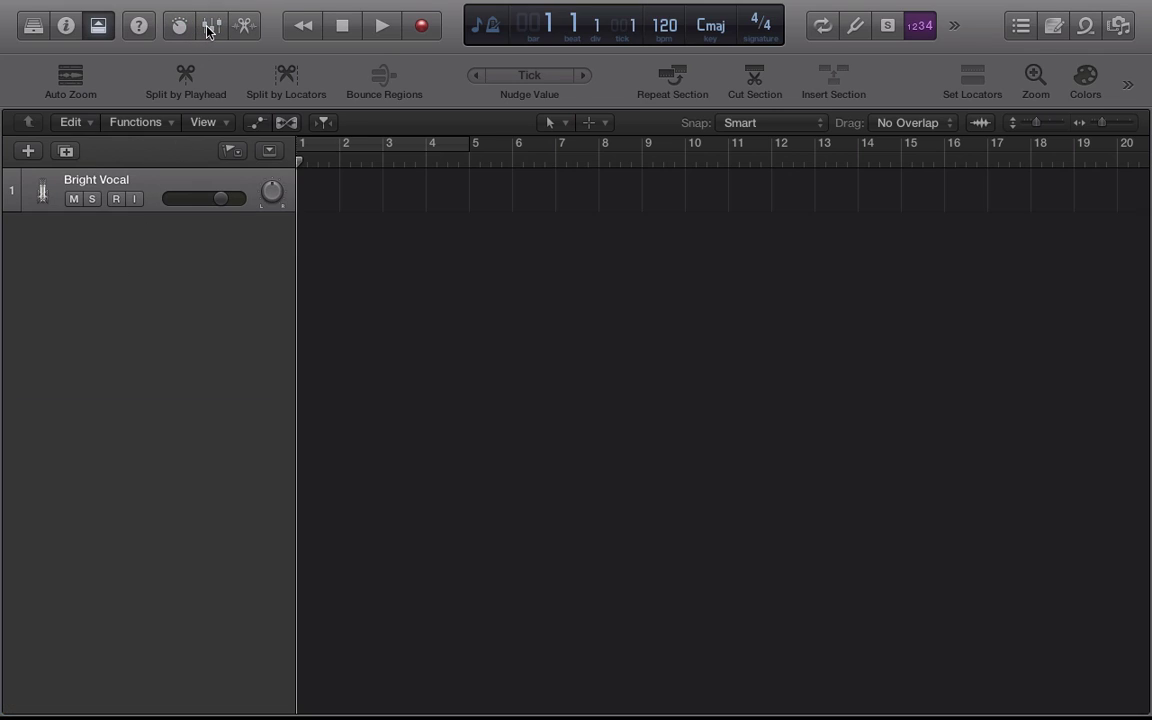
pyautogui.click(207, 27)
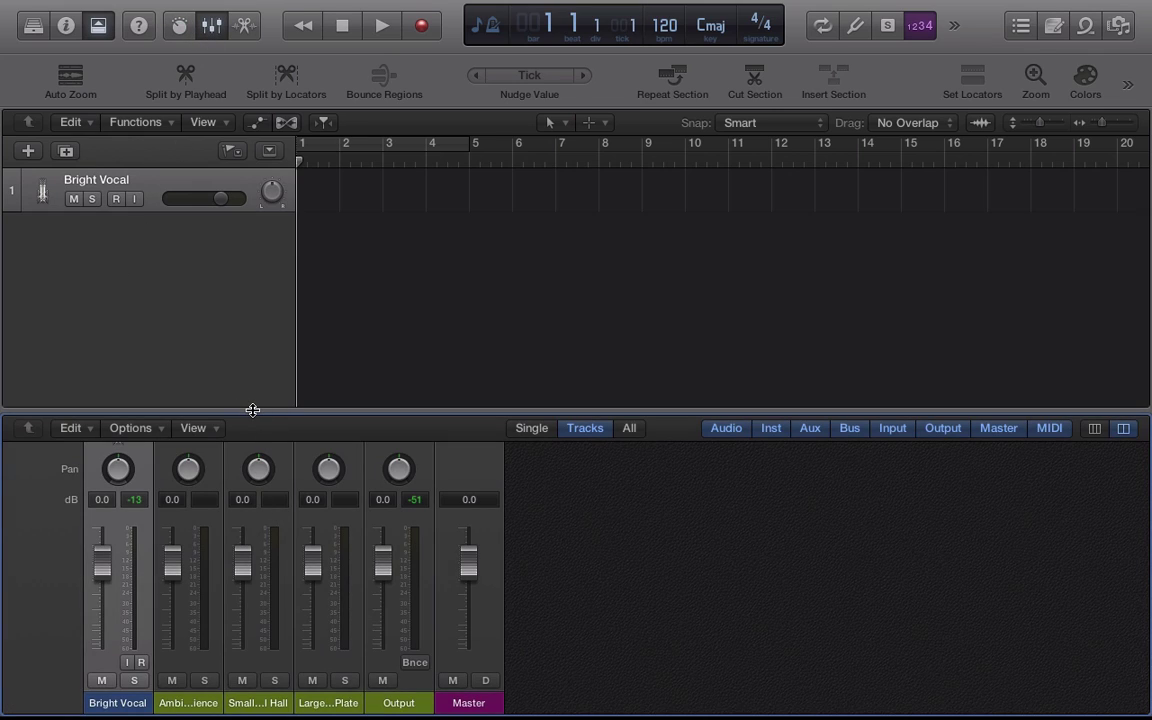
pyautogui.moveTo(252, 409); pyautogui.dragTo(246, 152)
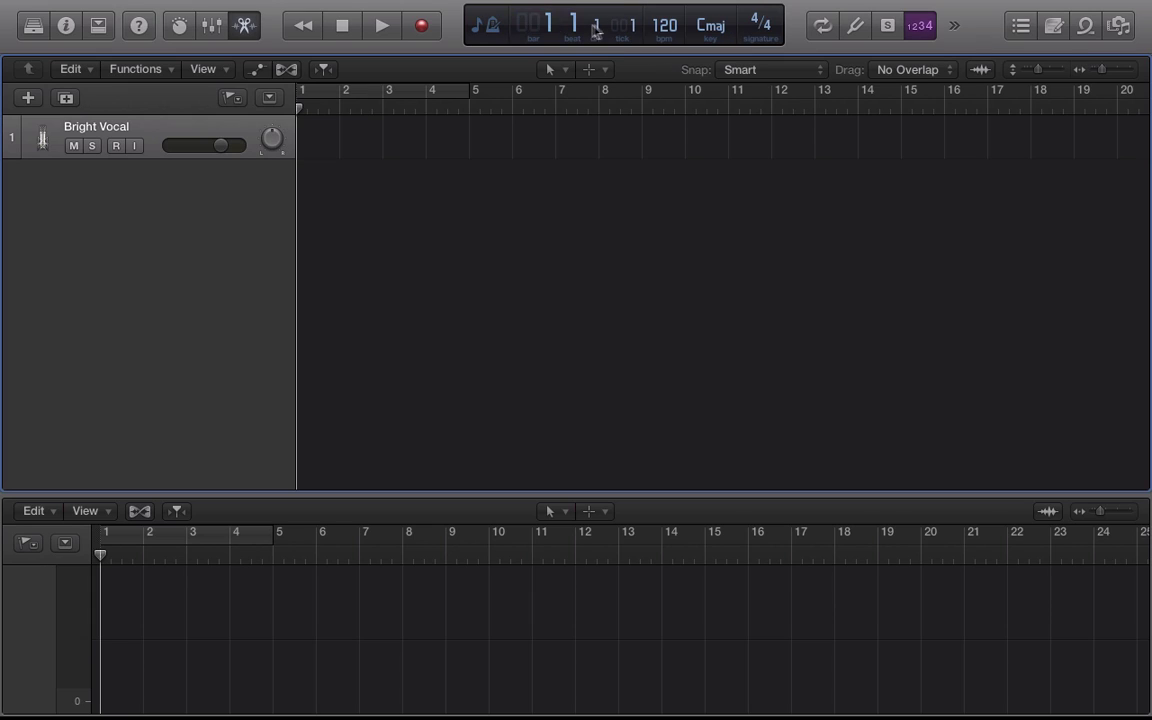
pyautogui.click(482, 22)
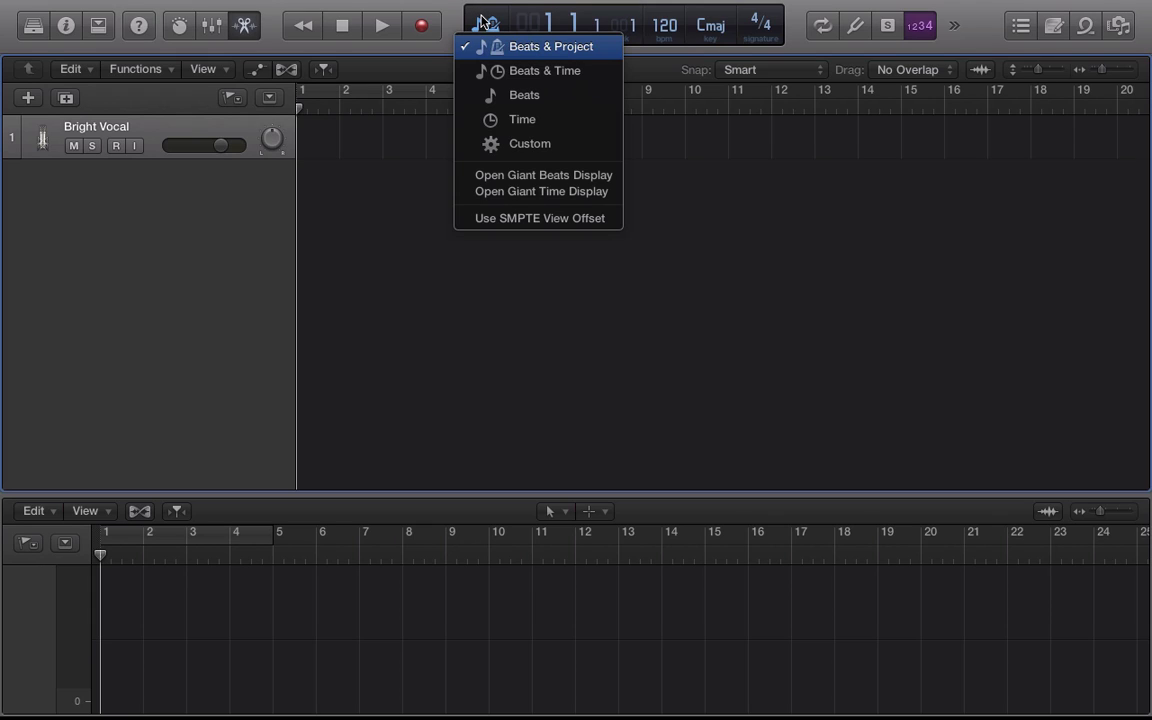
pyautogui.click(489, 71)
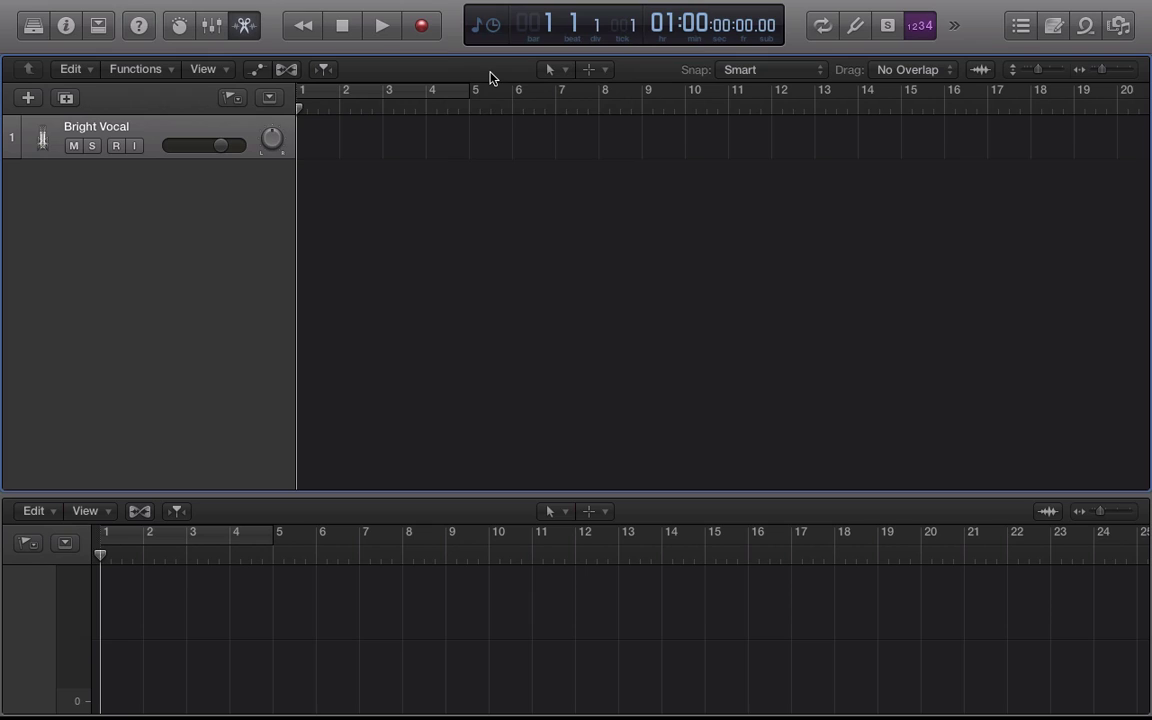
pyautogui.click(488, 25)
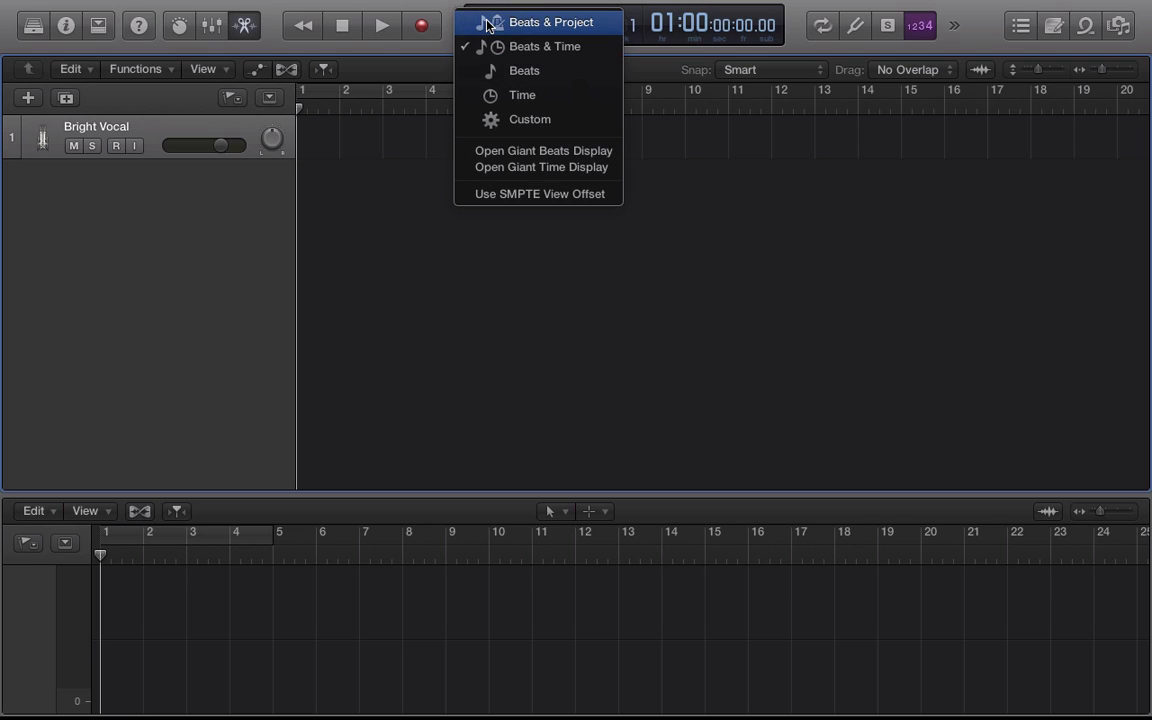
pyautogui.click(520, 22)
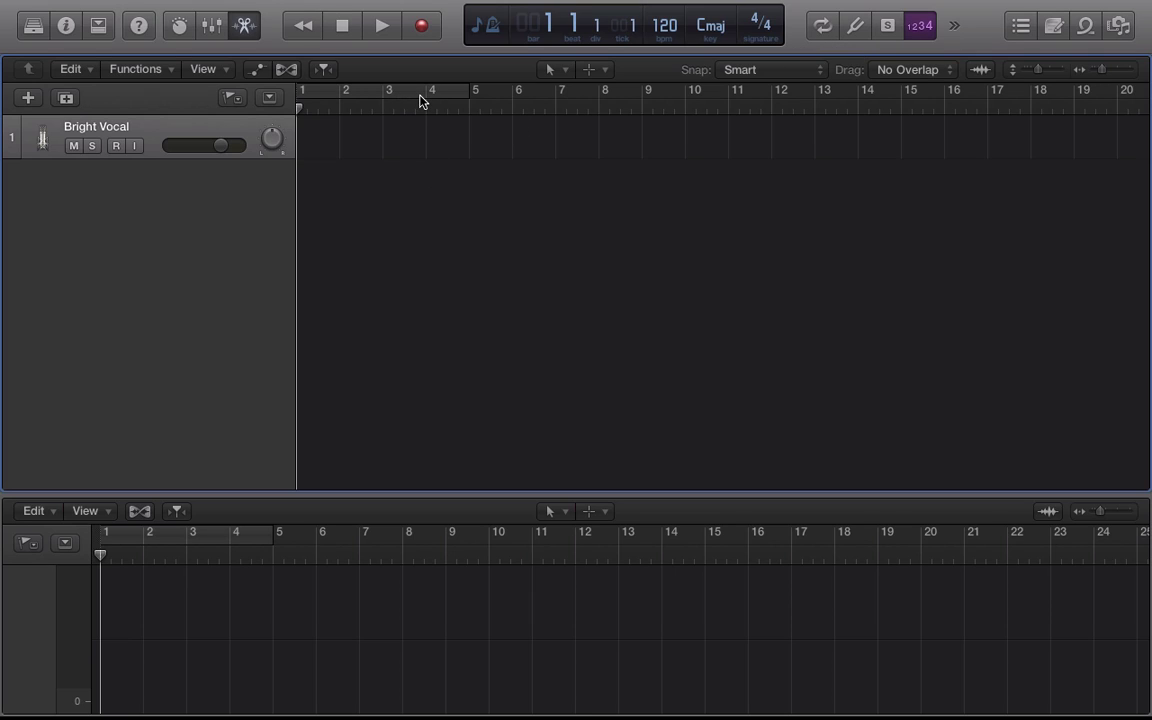
# - Turn Cycle mode on, extend the cycle region to span bars 1–16, then switch cycle off
pyautogui.click(819, 26)
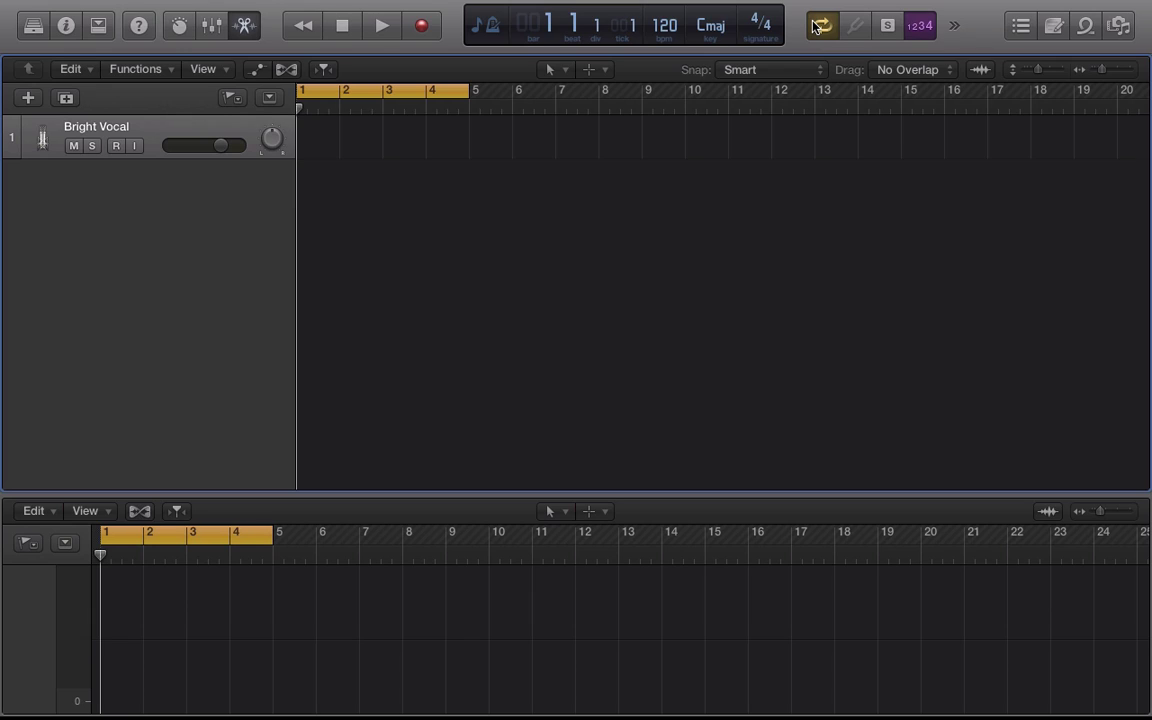
pyautogui.click(819, 26)
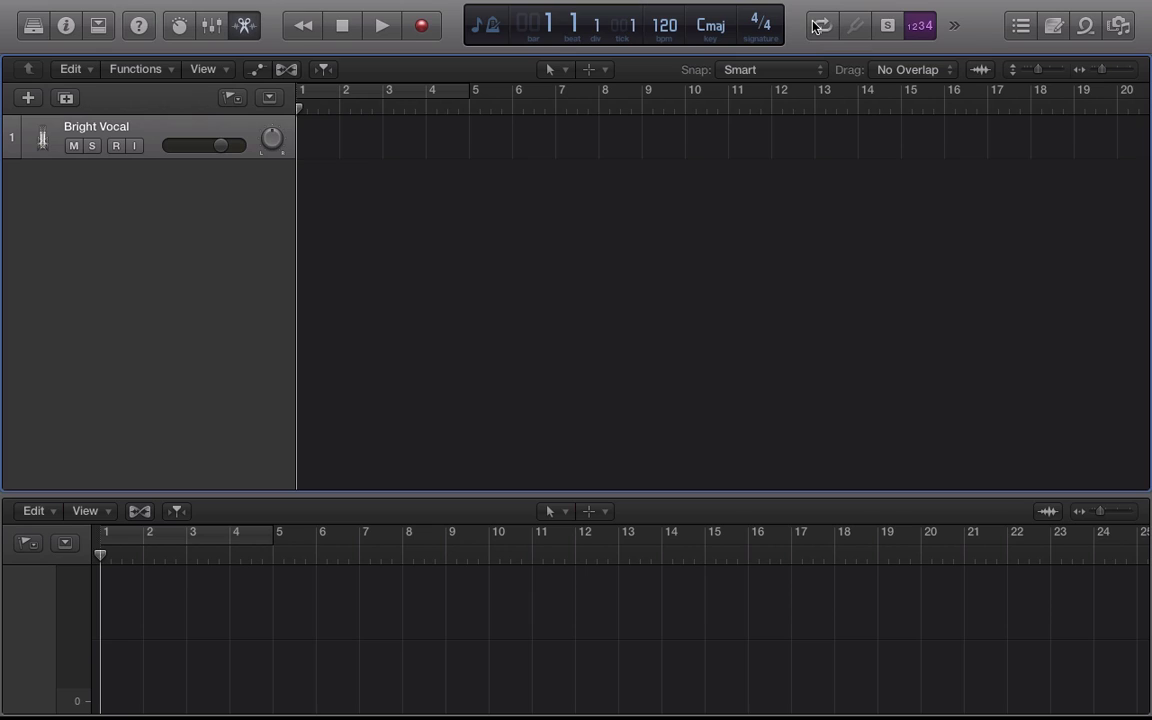
pyautogui.click(391, 90)
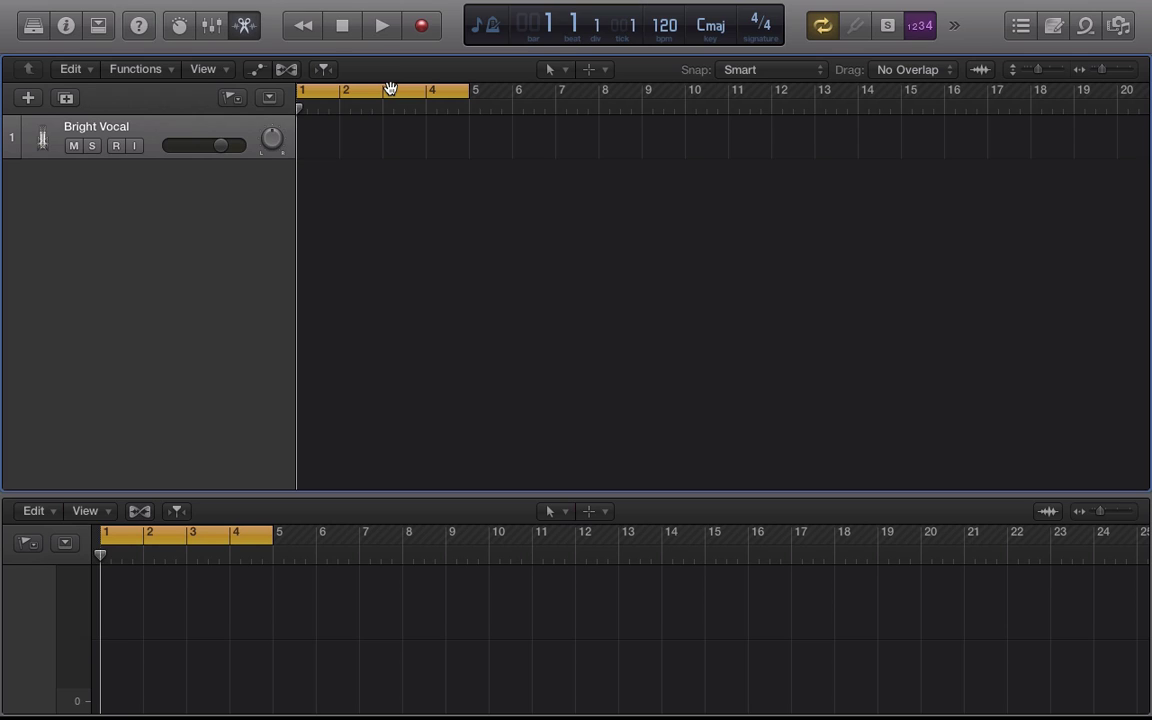
pyautogui.click(470, 90)
pyautogui.moveTo(470, 90); pyautogui.dragTo(989, 115)
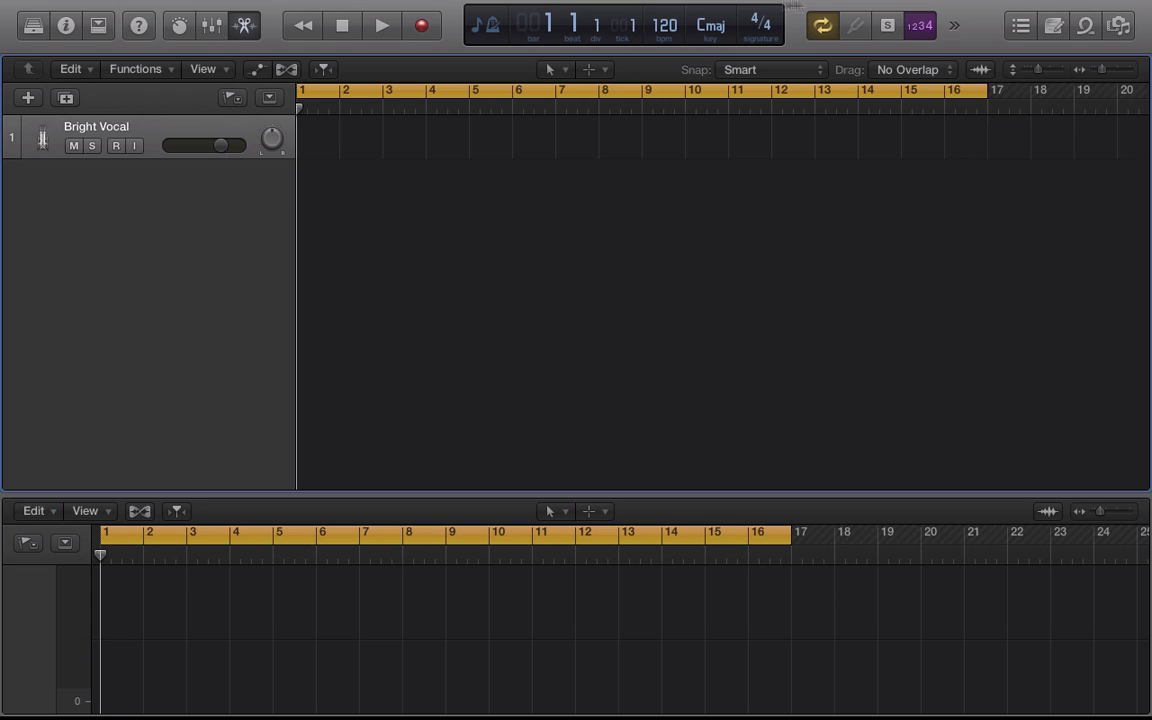
pyautogui.moveTo(818, 3)
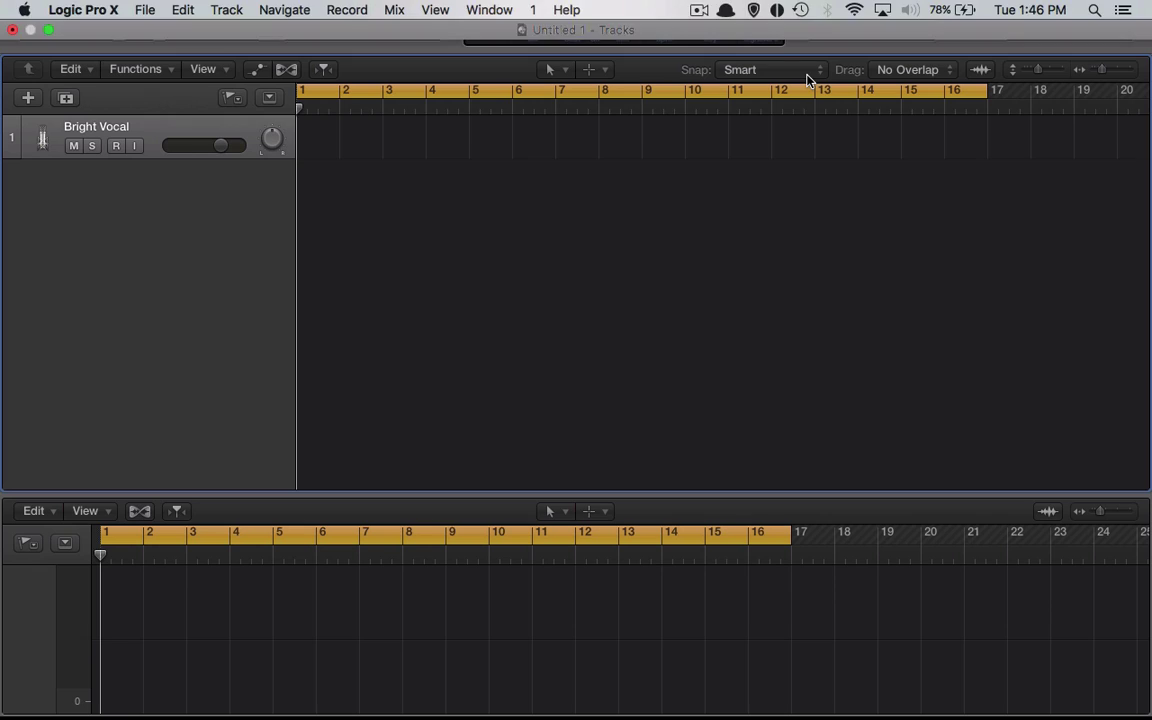
pyautogui.click(822, 25)
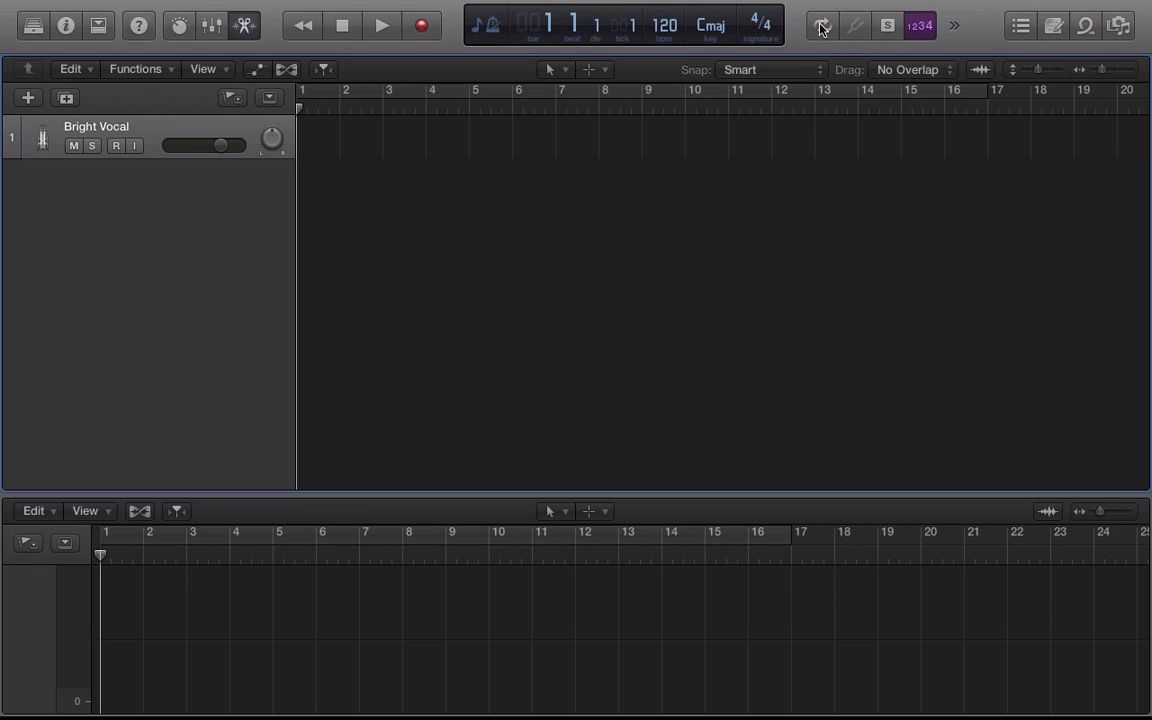
# - Toggle Solo mode on and off, then turn off the count-in before recording
pyautogui.click(889, 27)
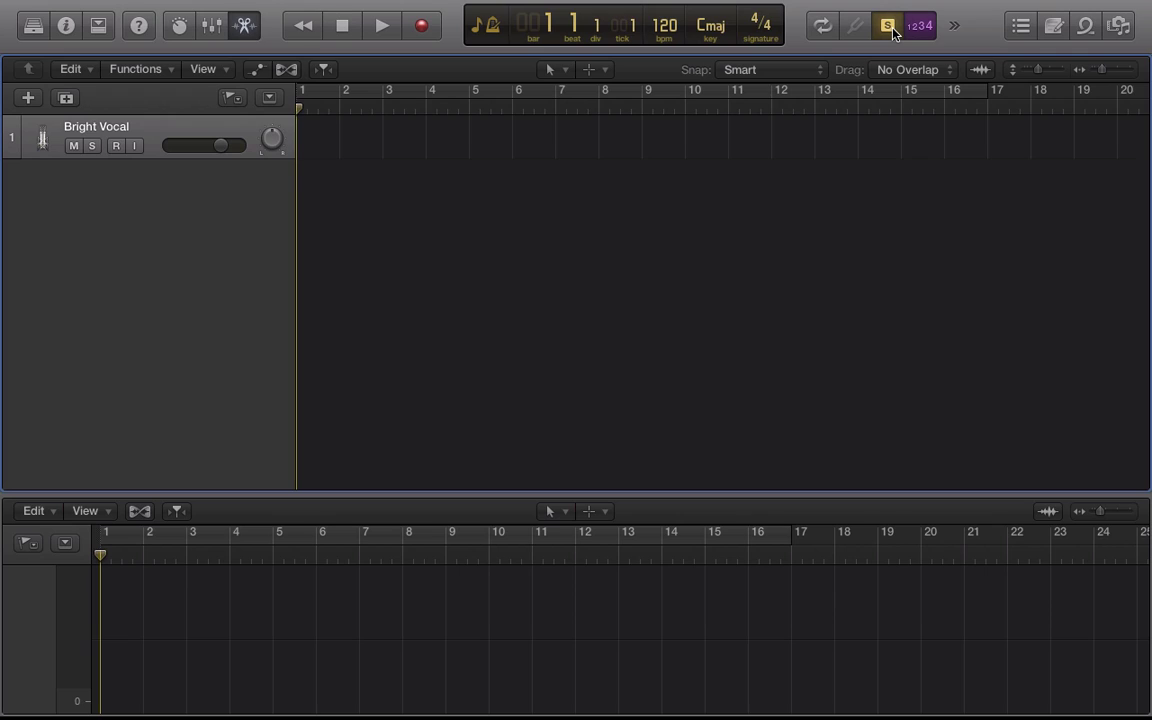
pyautogui.click(888, 26)
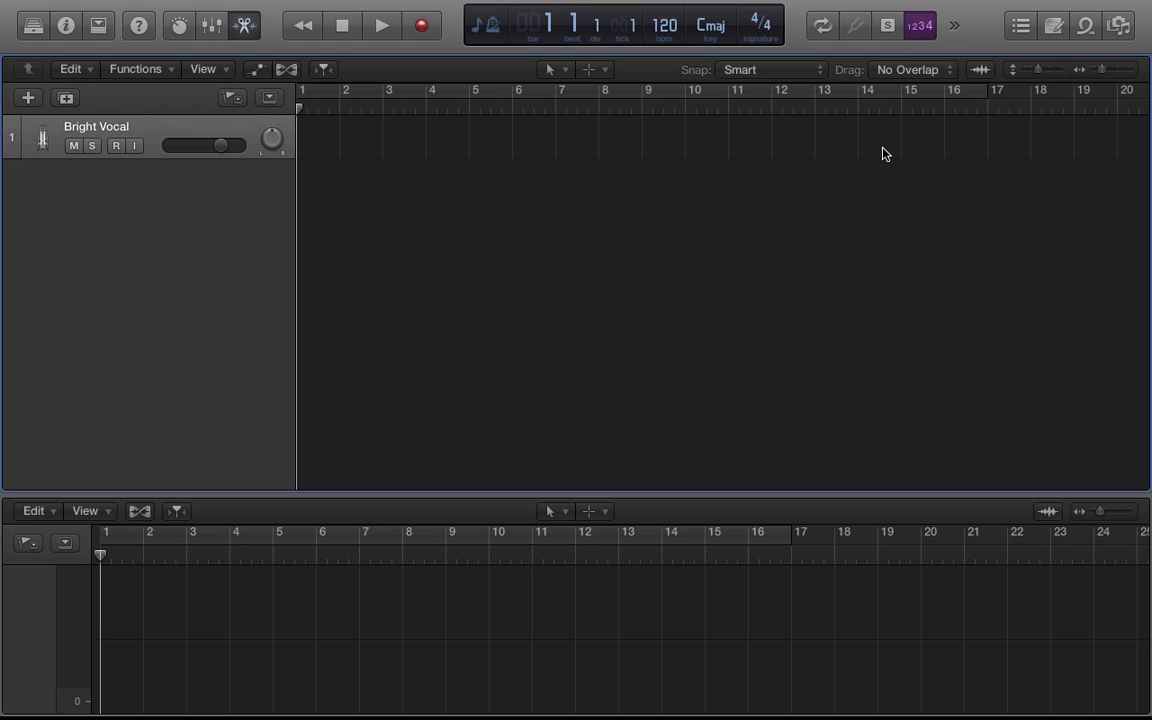
pyautogui.click(929, 32)
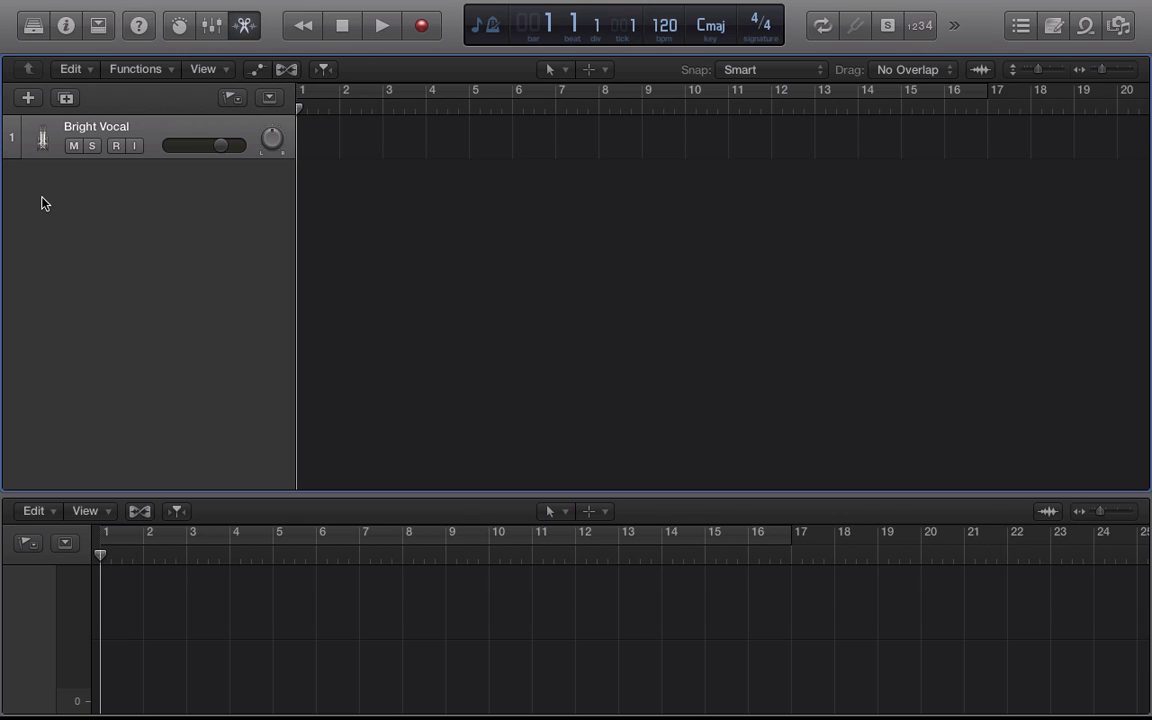
# - Set the Bright Vocal channel's input to Input 1 in the Mixer and arm the track
pyautogui.click(116, 146)
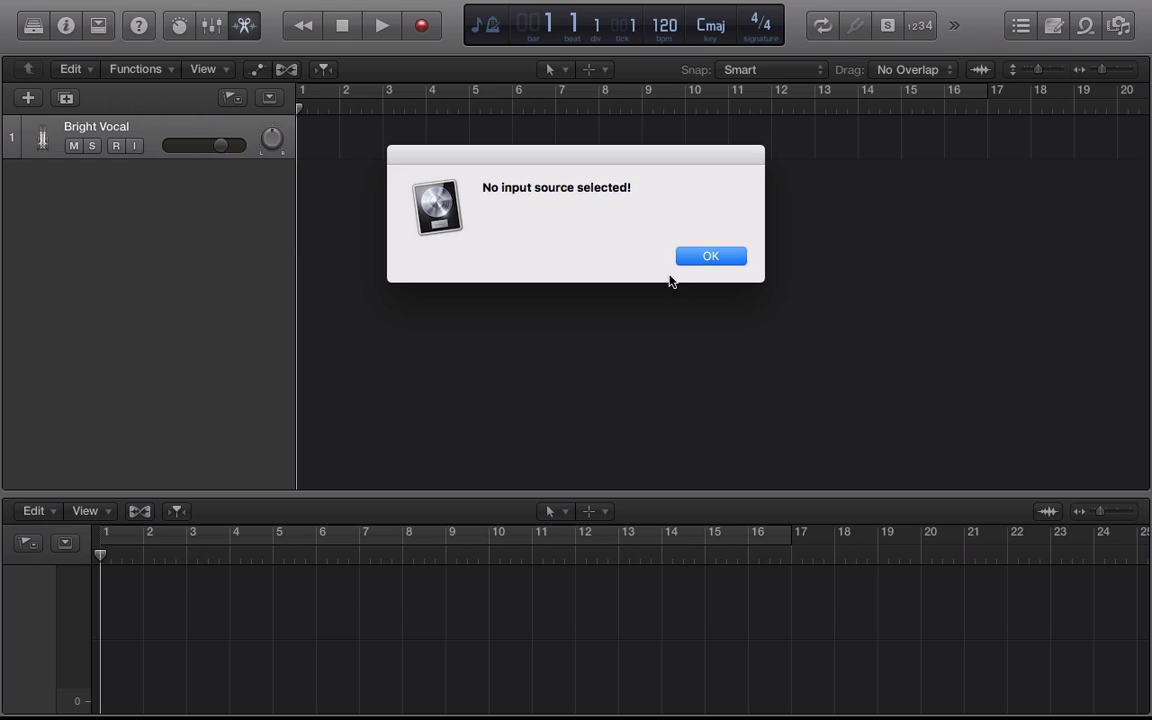
pyautogui.click(711, 256)
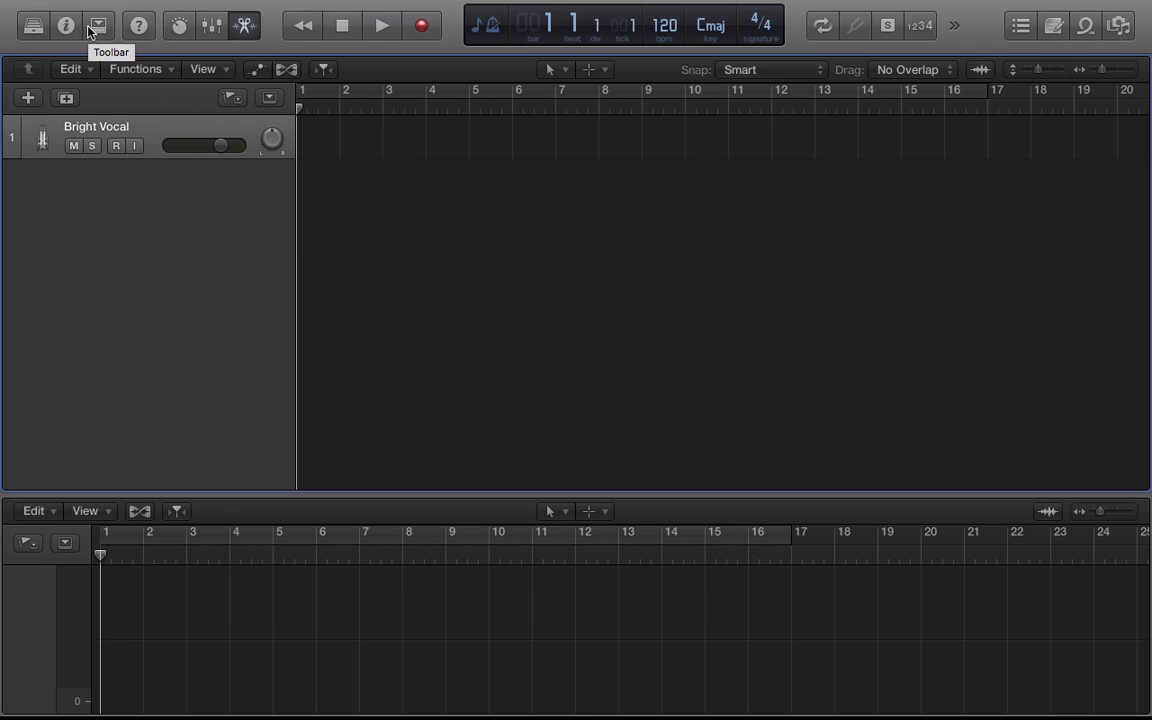
pyautogui.click(211, 25)
pyautogui.scroll(5, 121, 620)
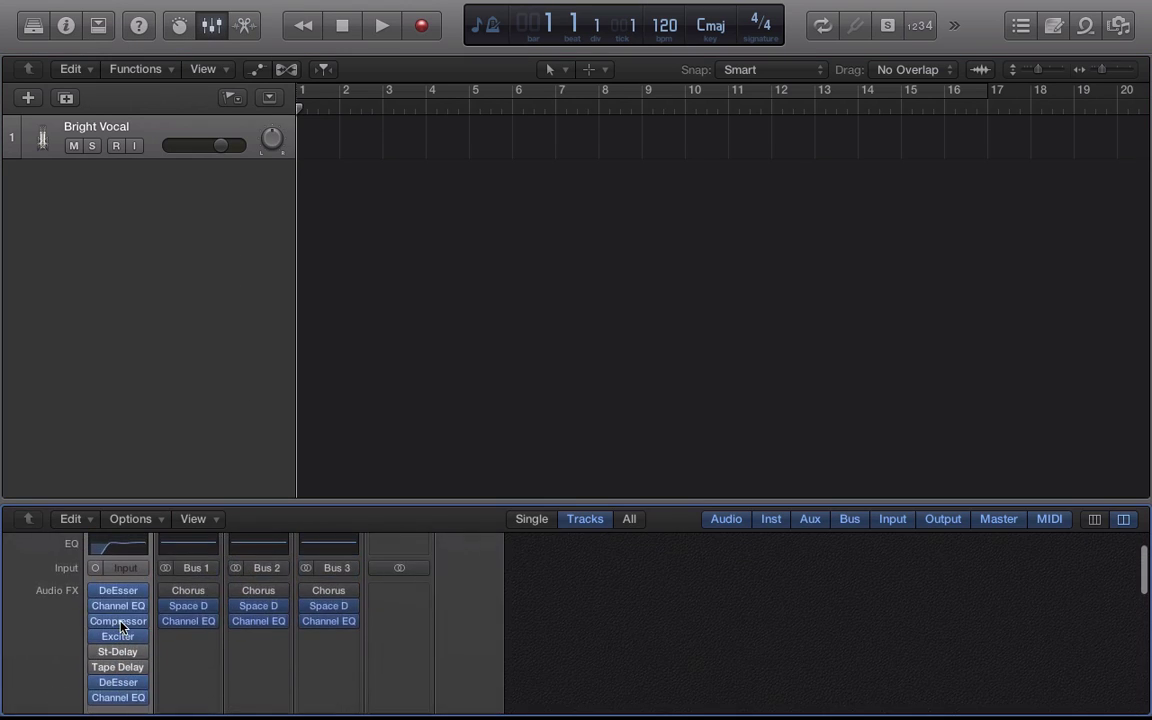
pyautogui.click(124, 567)
pyautogui.moveTo(133, 592)
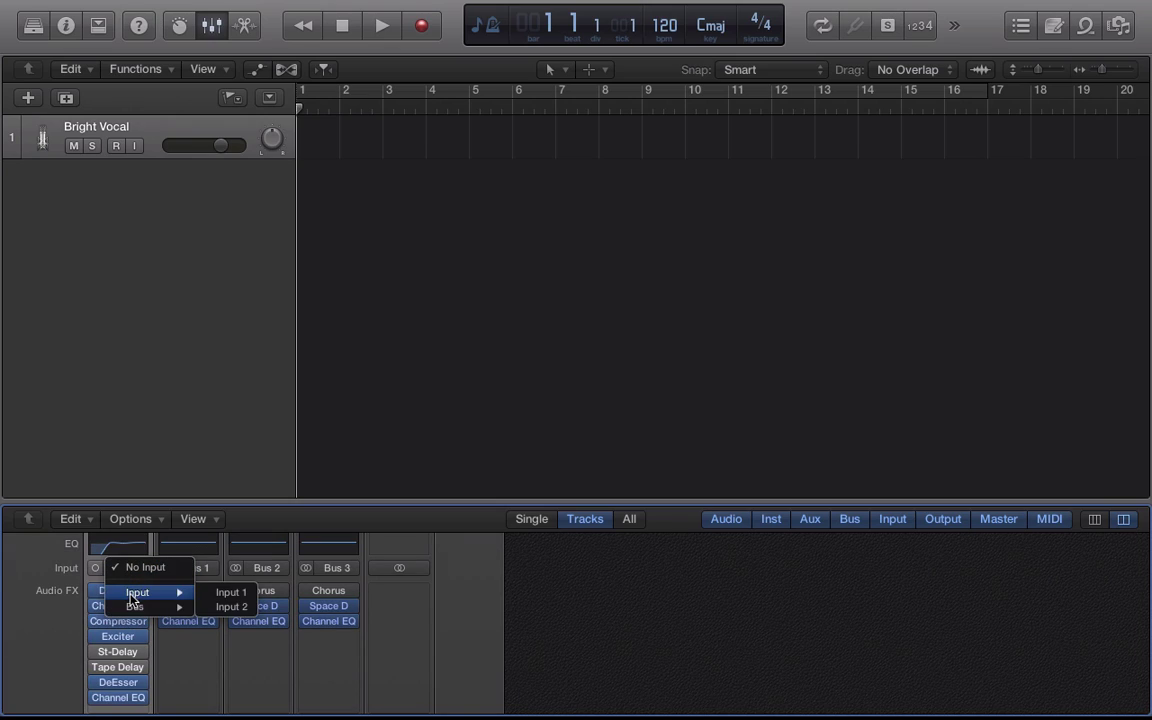
pyautogui.click(230, 595)
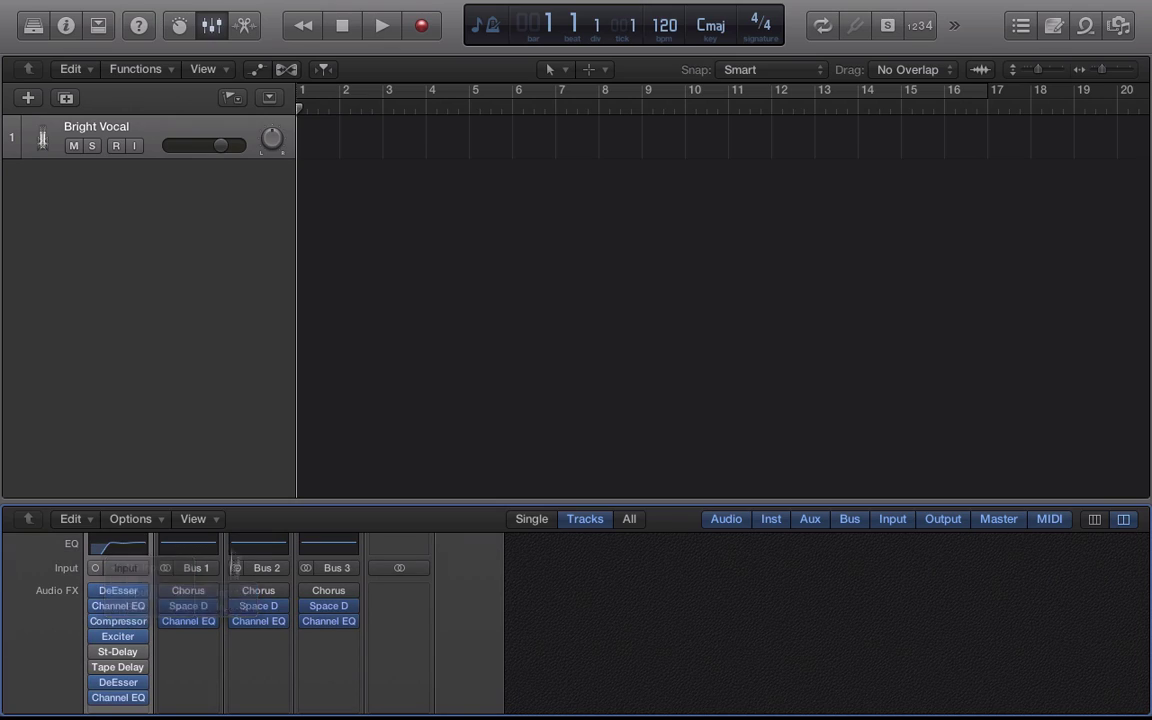
pyautogui.click(123, 152)
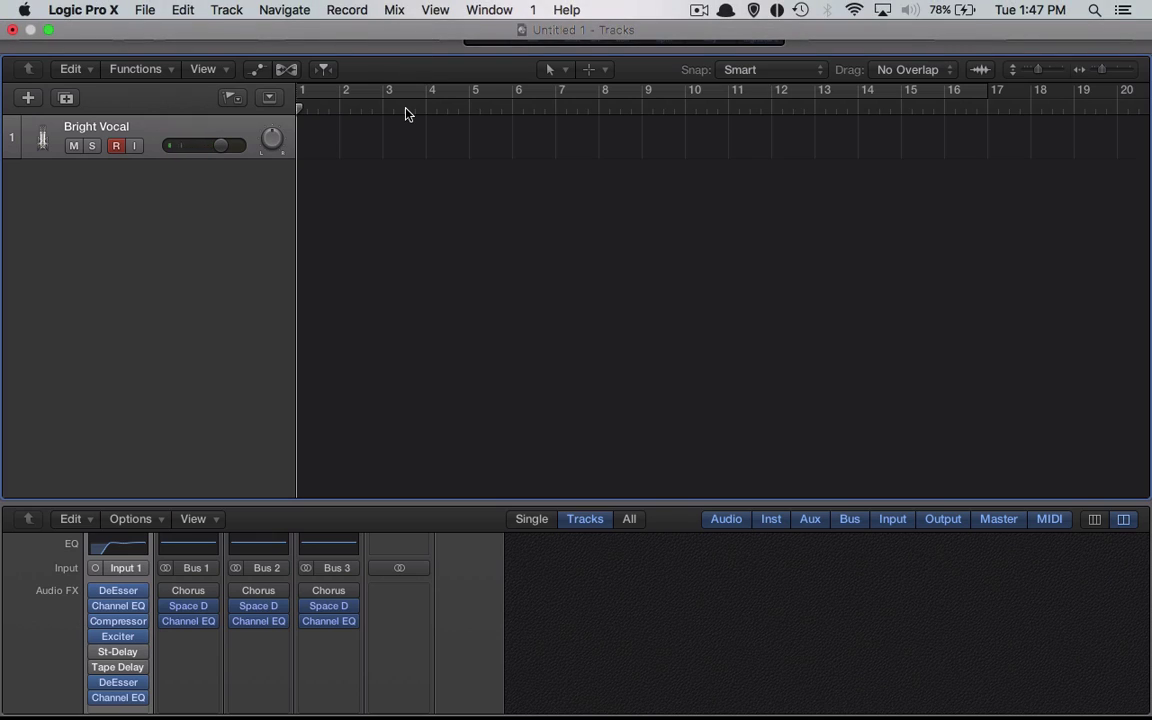
# - Record a short test take on Bright Vocal, stop it, and undo it
pyautogui.click(421, 26)
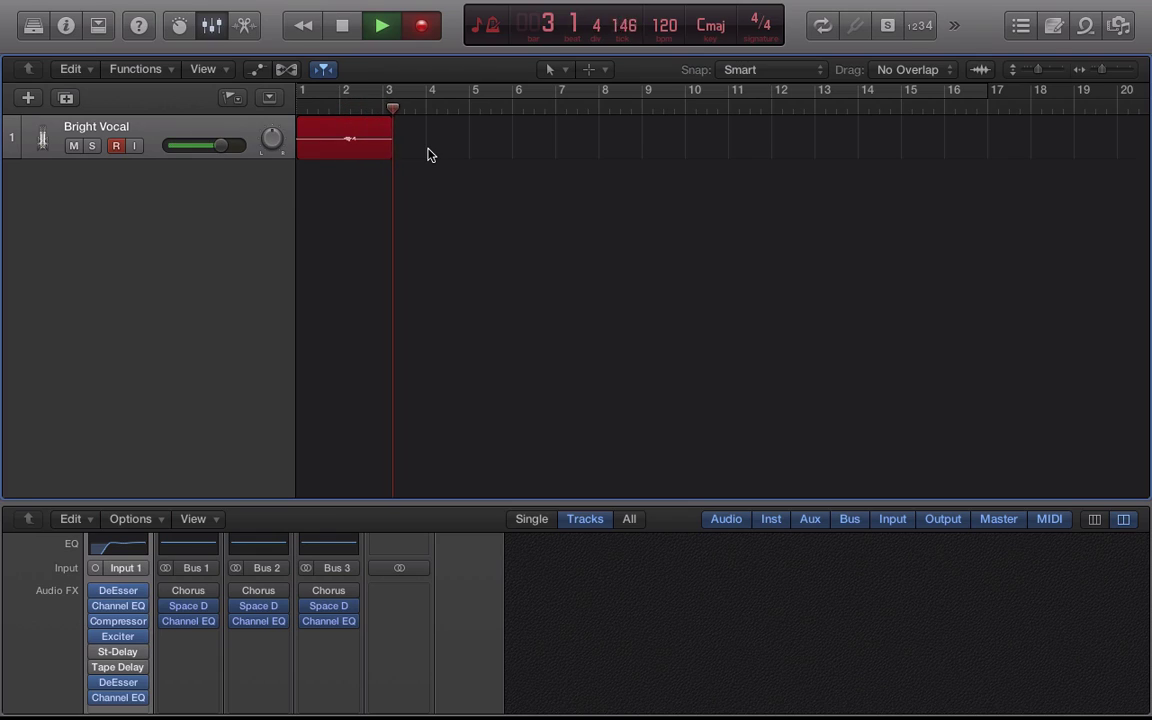
pyautogui.press('space')
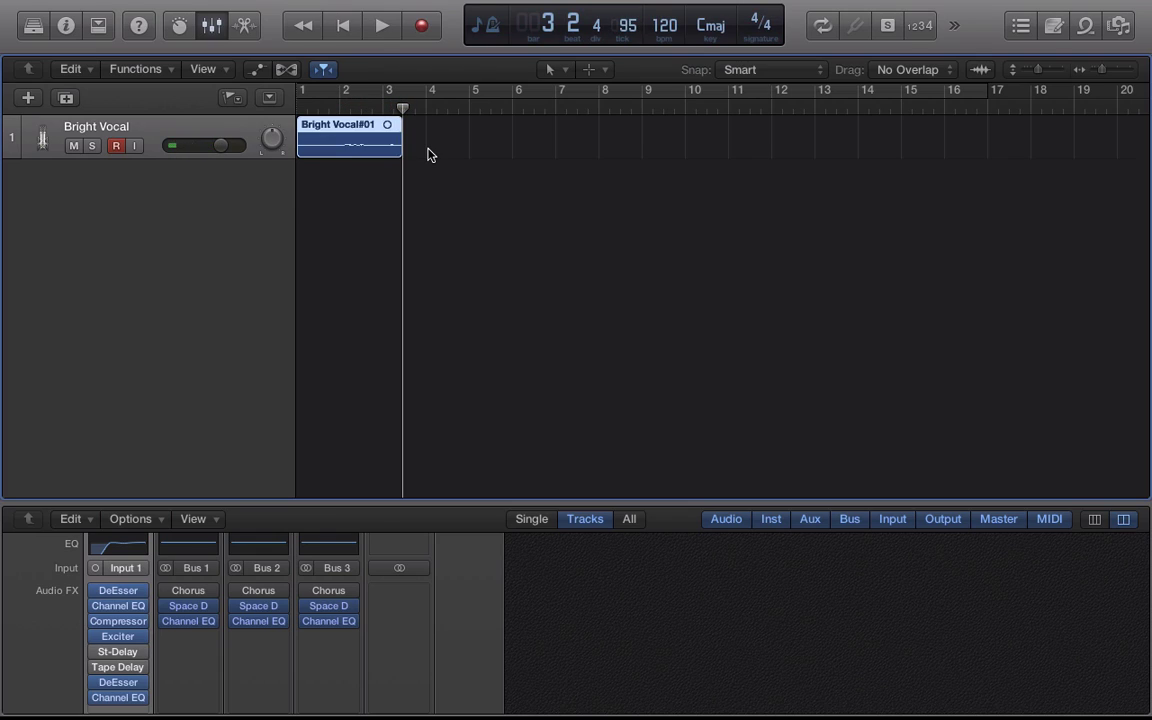
pyautogui.press('Delete')
# - Record and stop a second short take, then rewind the playhead to bar 1
pyautogui.moveTo(890, 20)
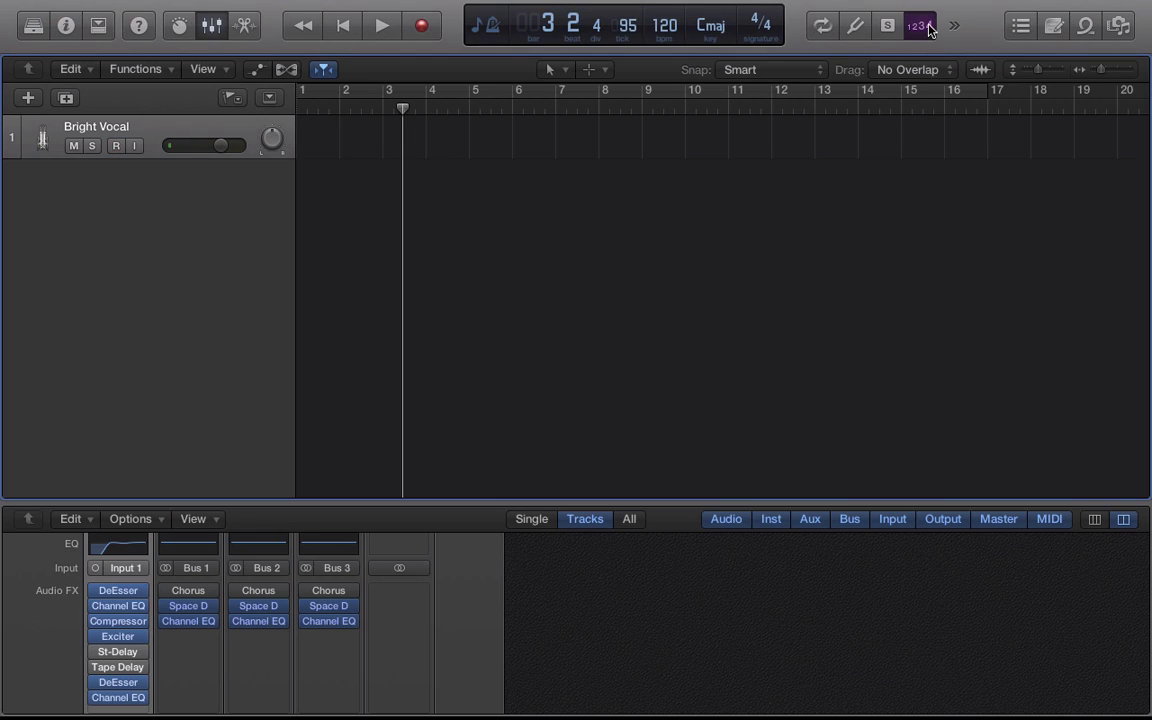
pyautogui.press('r')
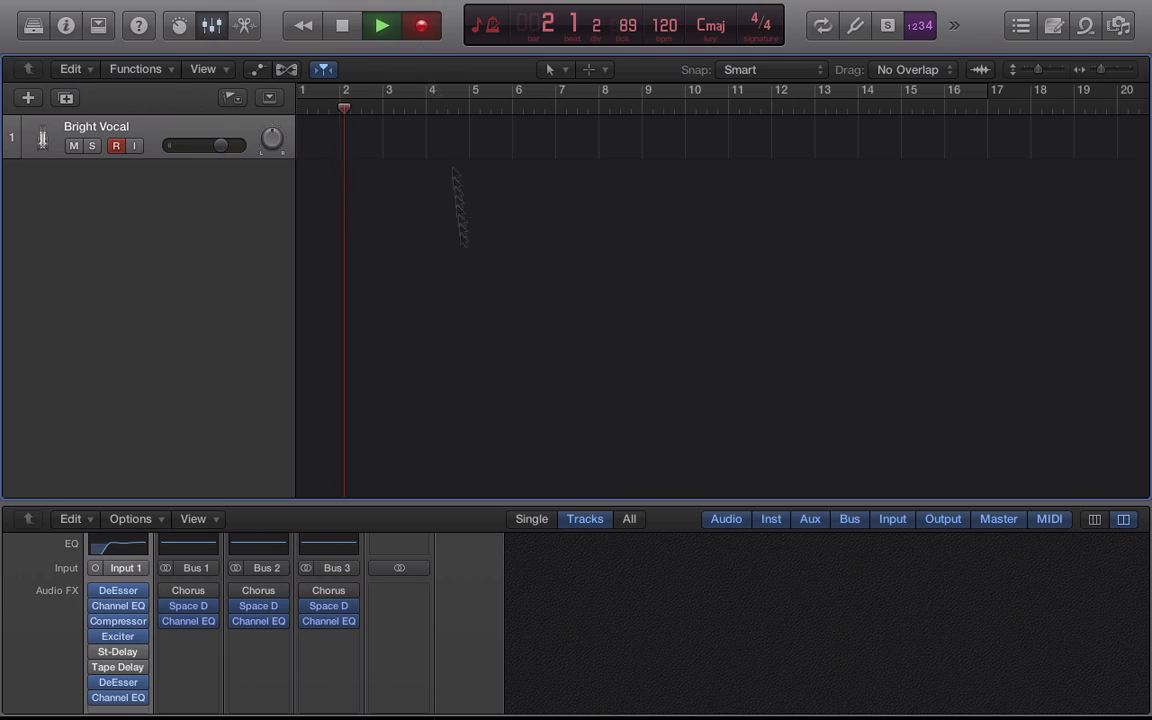
pyautogui.press('space')
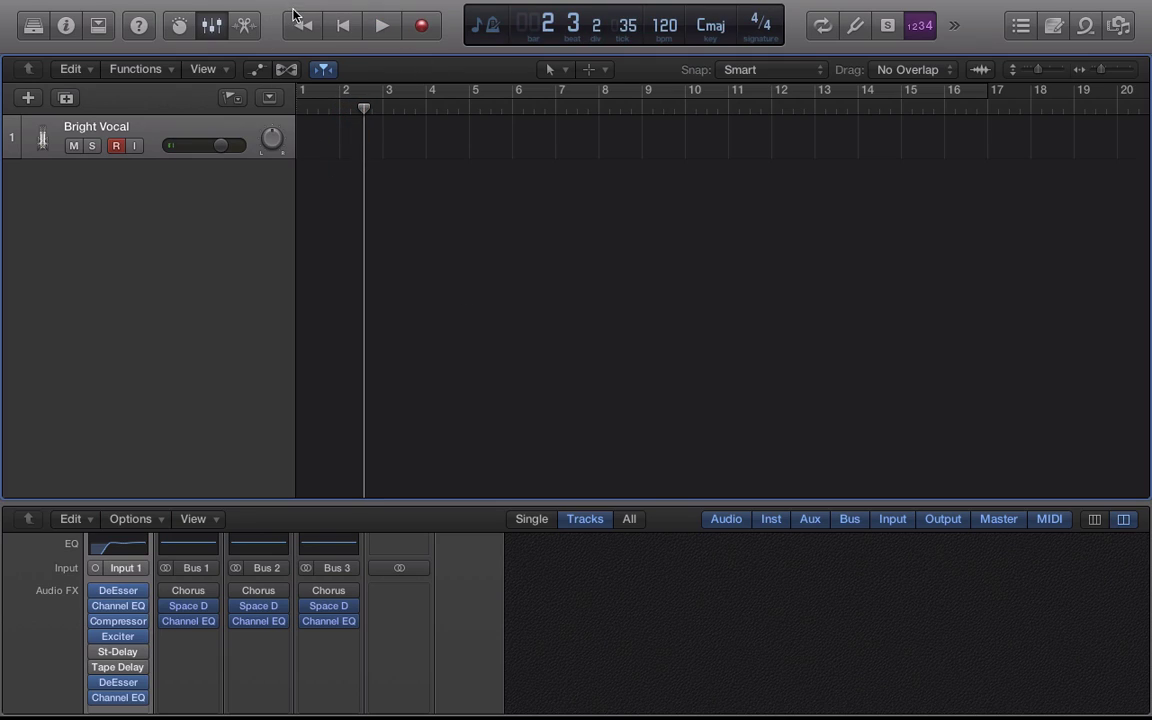
pyautogui.click(303, 30)
pyautogui.click(303, 30)
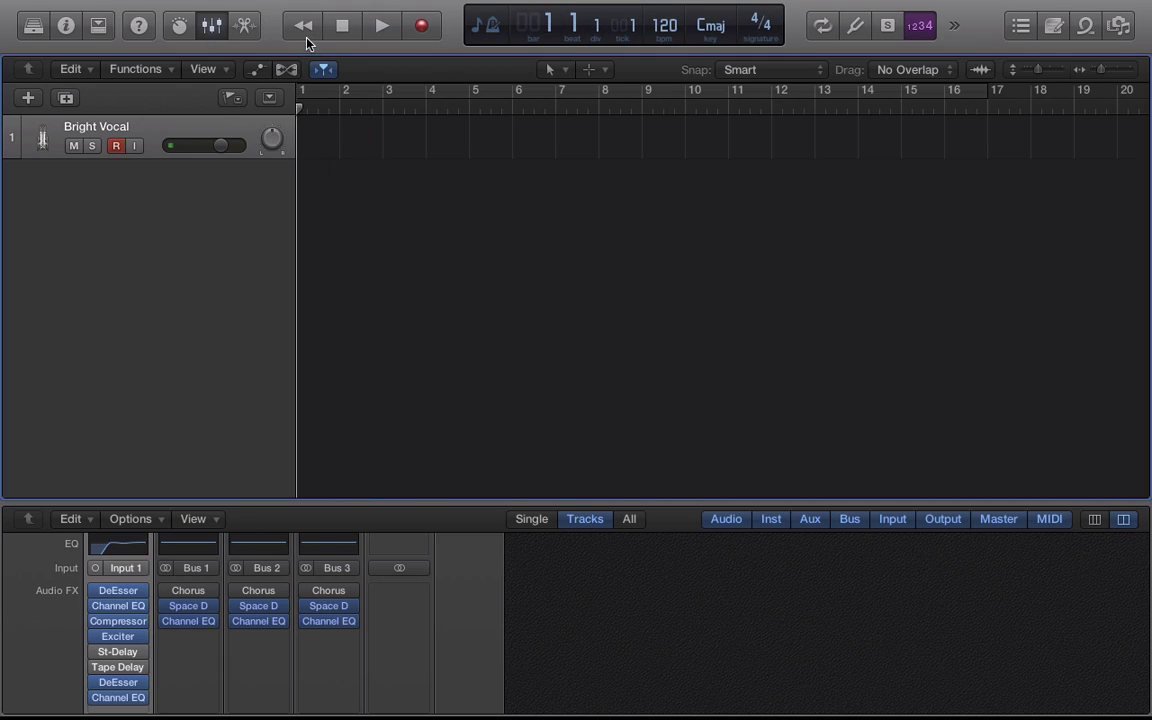
pyautogui.click(418, 28)
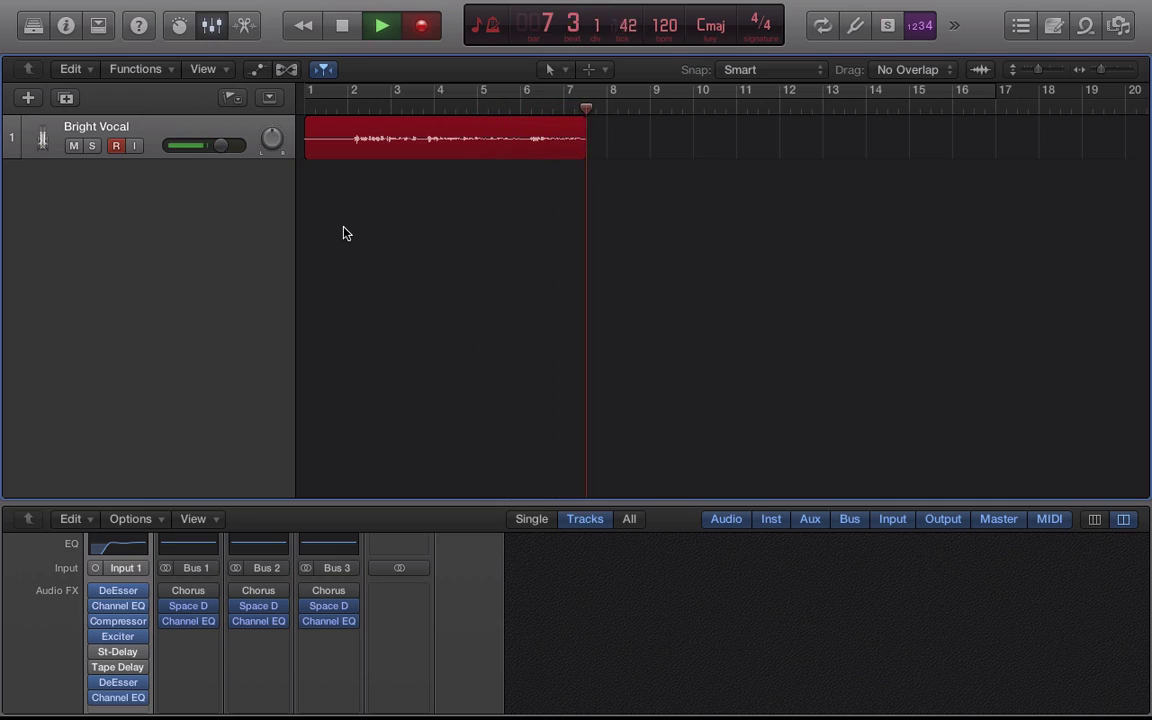
pyautogui.press('space')
pyautogui.press('super+z')
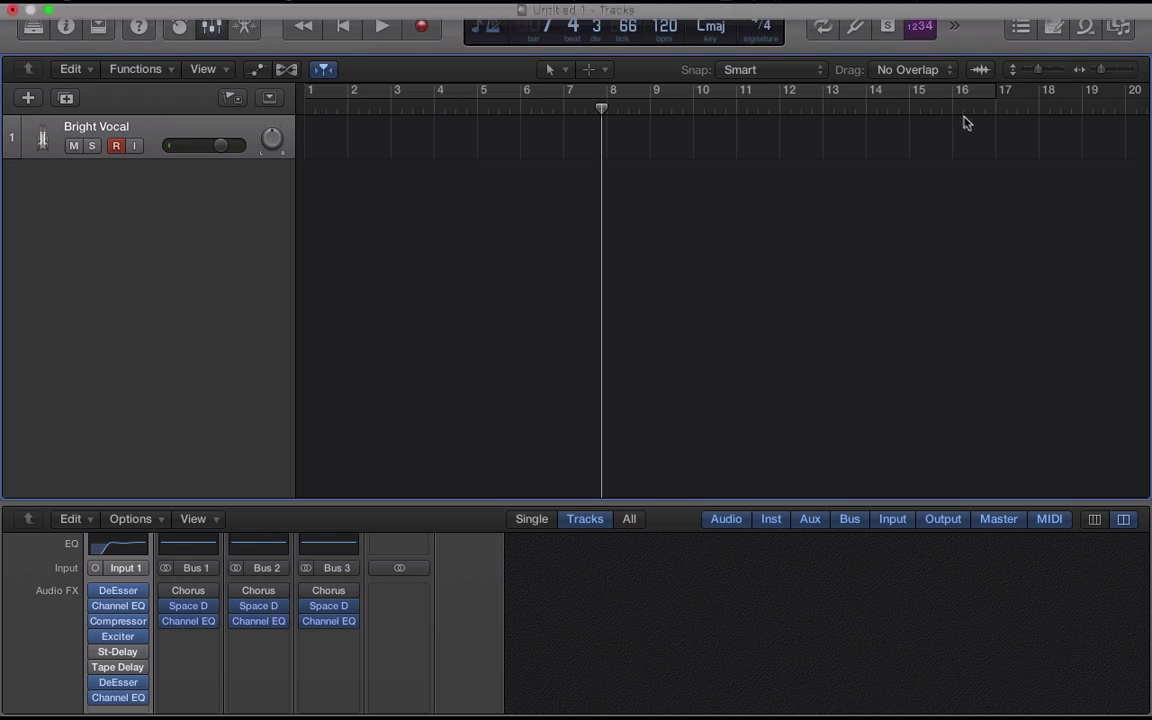
# - Briefly check the project audio list, then show the Loop Browser listing 2074 loops beside the tracks
pyautogui.click(1118, 27)
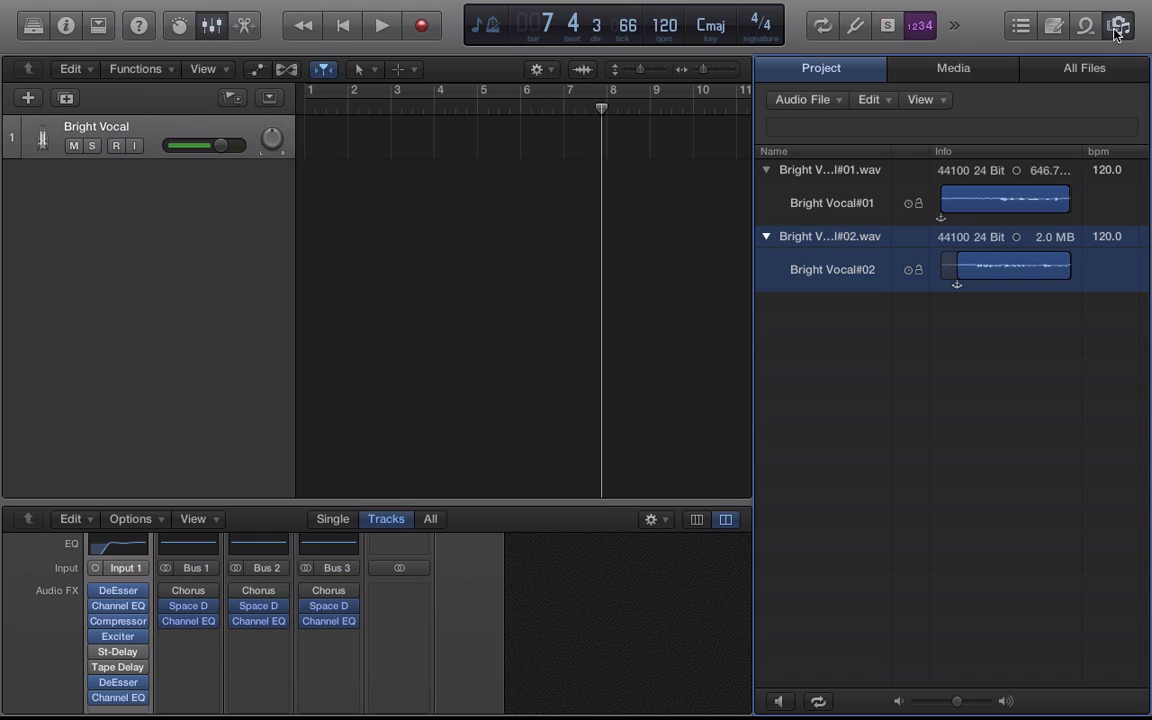
pyautogui.click(1117, 30)
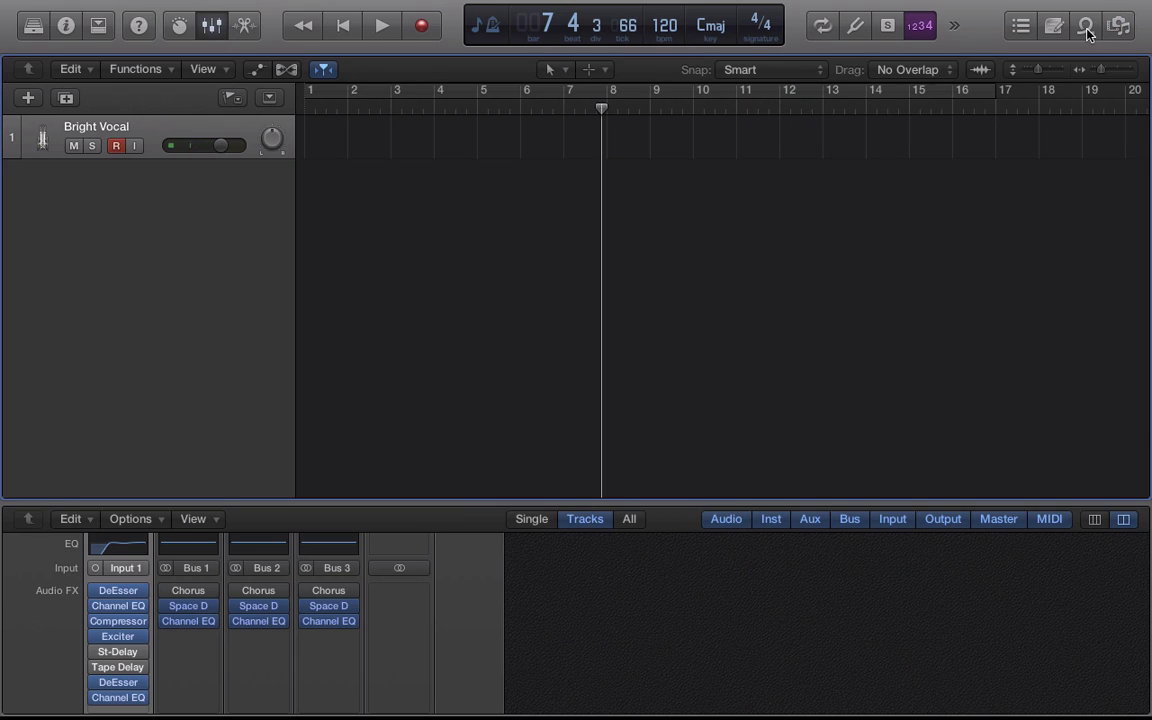
pyautogui.click(1085, 25)
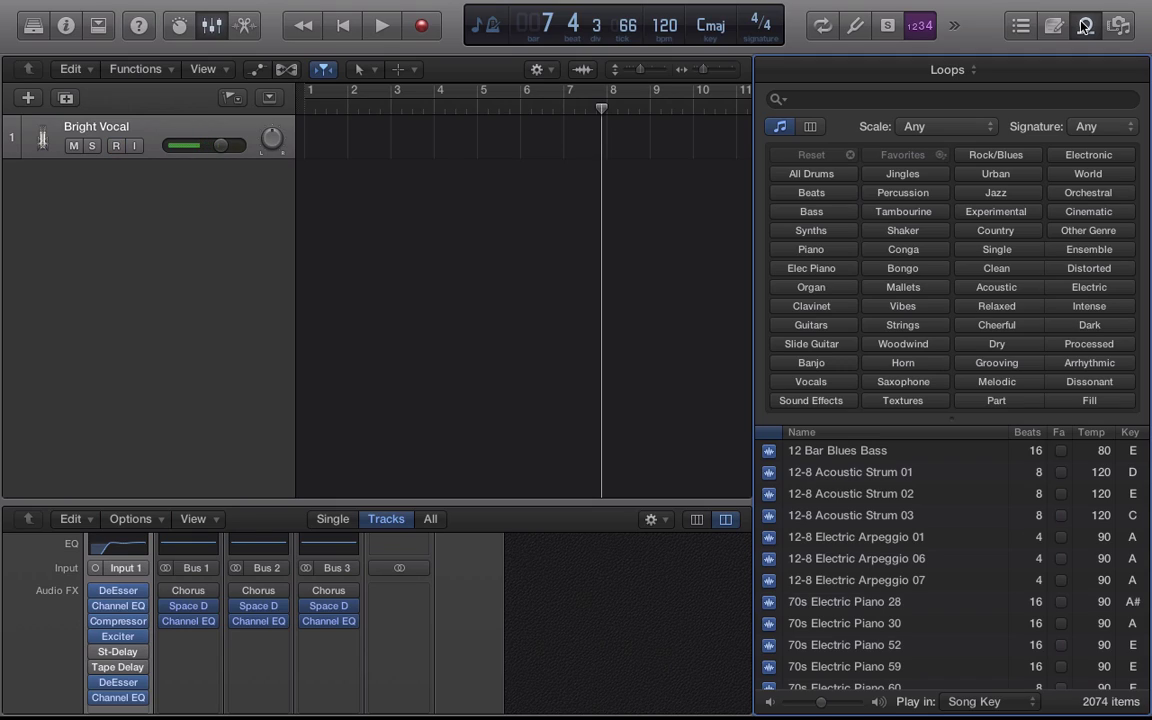
# - Add 12-8 Acoustic Strum 03 at bar 1 with its tempo imported, then play from the start
pyautogui.hotkey('alt', 'r')
pyautogui.moveTo(840, 515); pyautogui.dragTo(307, 178)
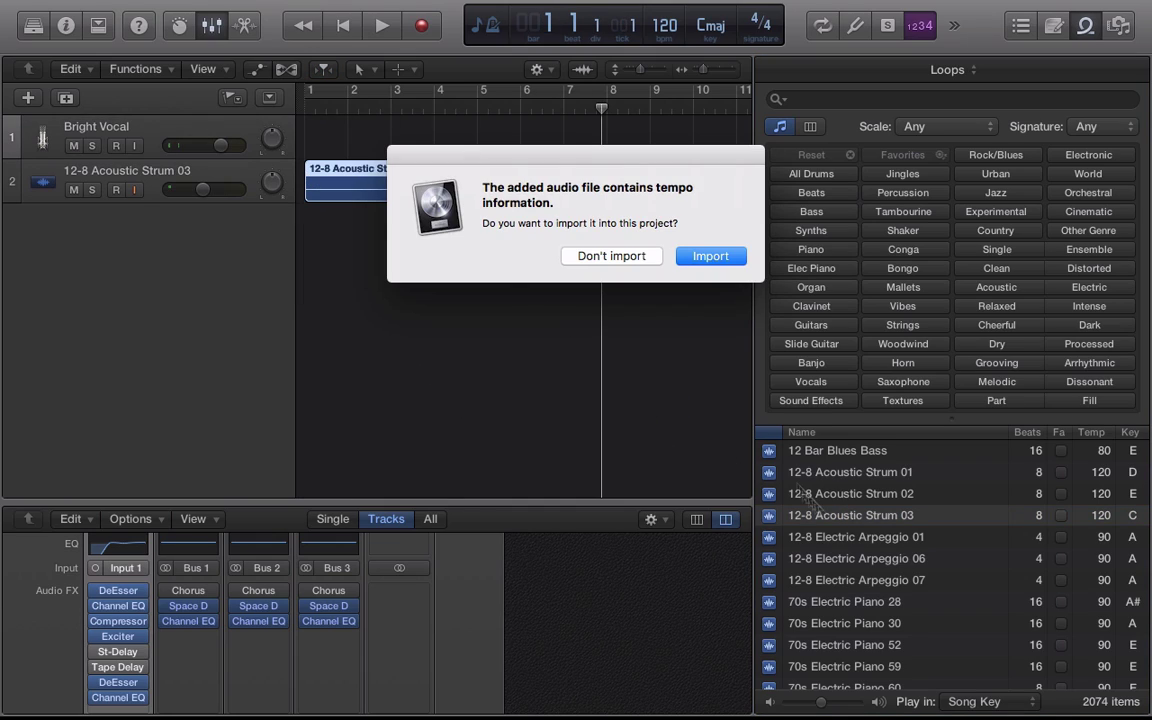
pyautogui.click(697, 255)
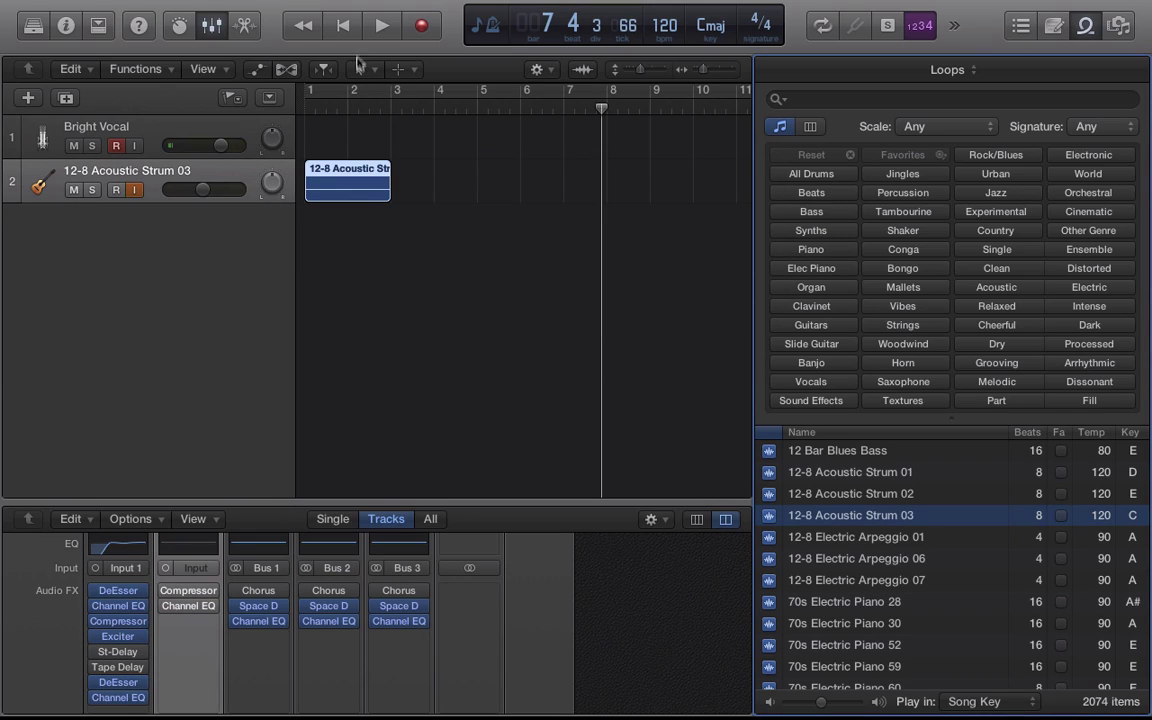
pyautogui.click(342, 25)
pyautogui.click(380, 25)
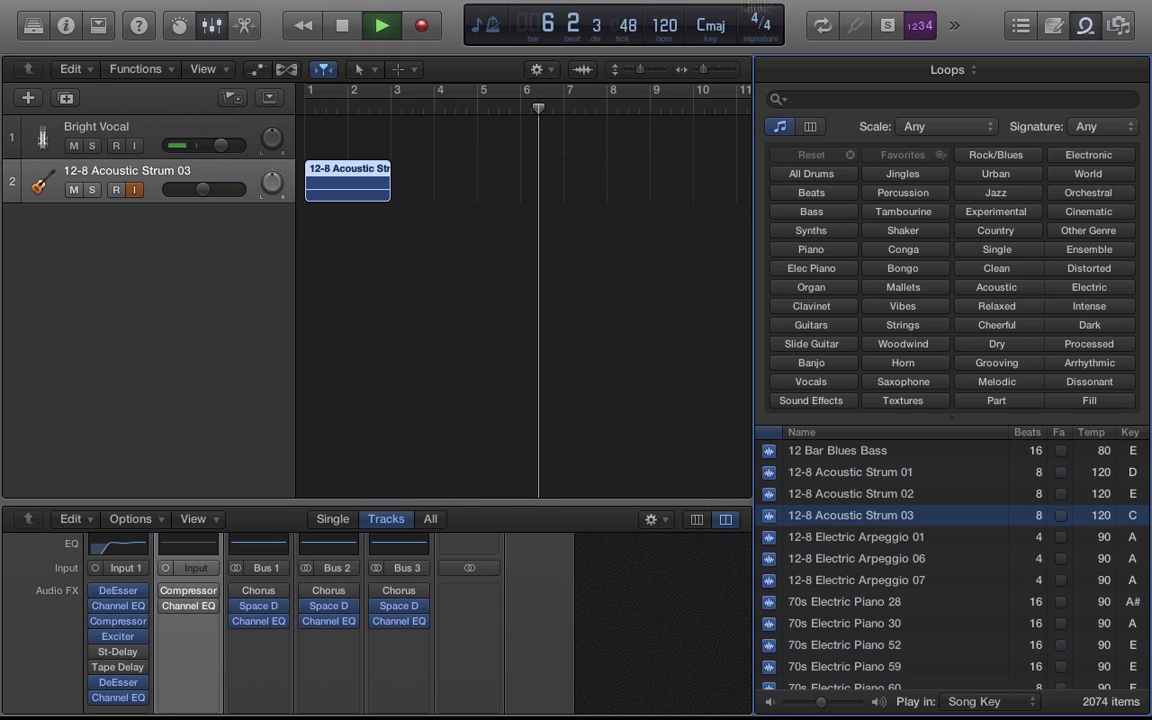
# - Look at the Note Pad, show the Event List with the single Strum 03 region, and stop playback
pyautogui.click(1054, 26)
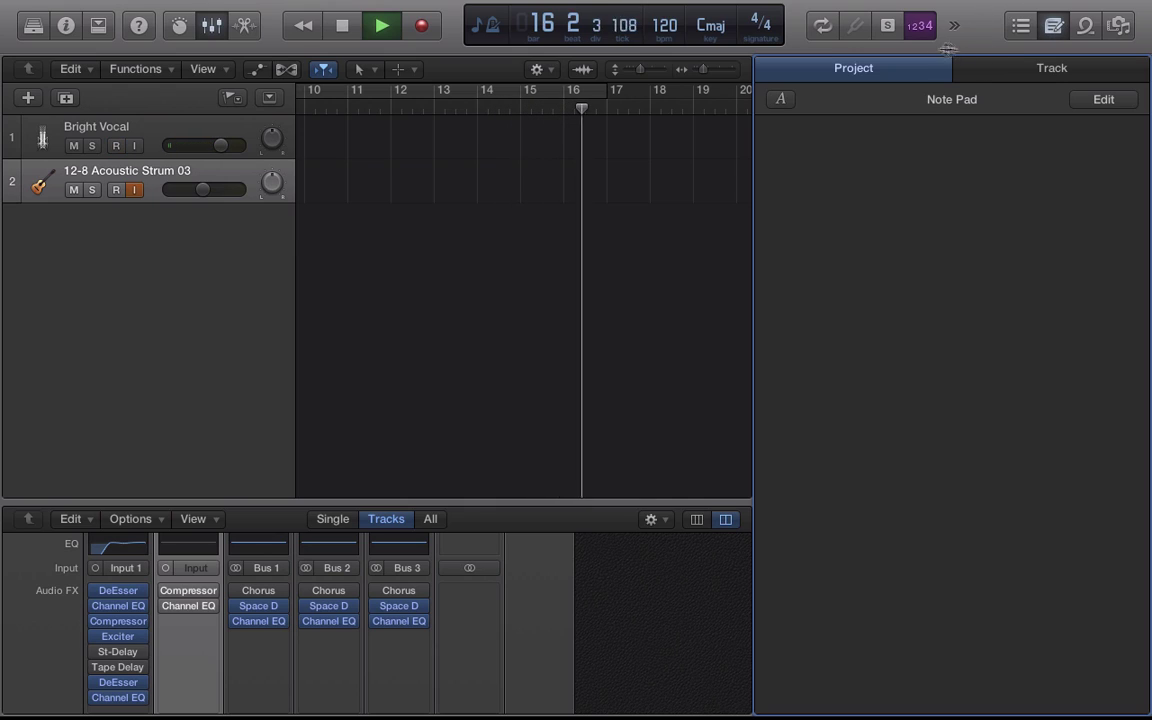
pyautogui.press('d')
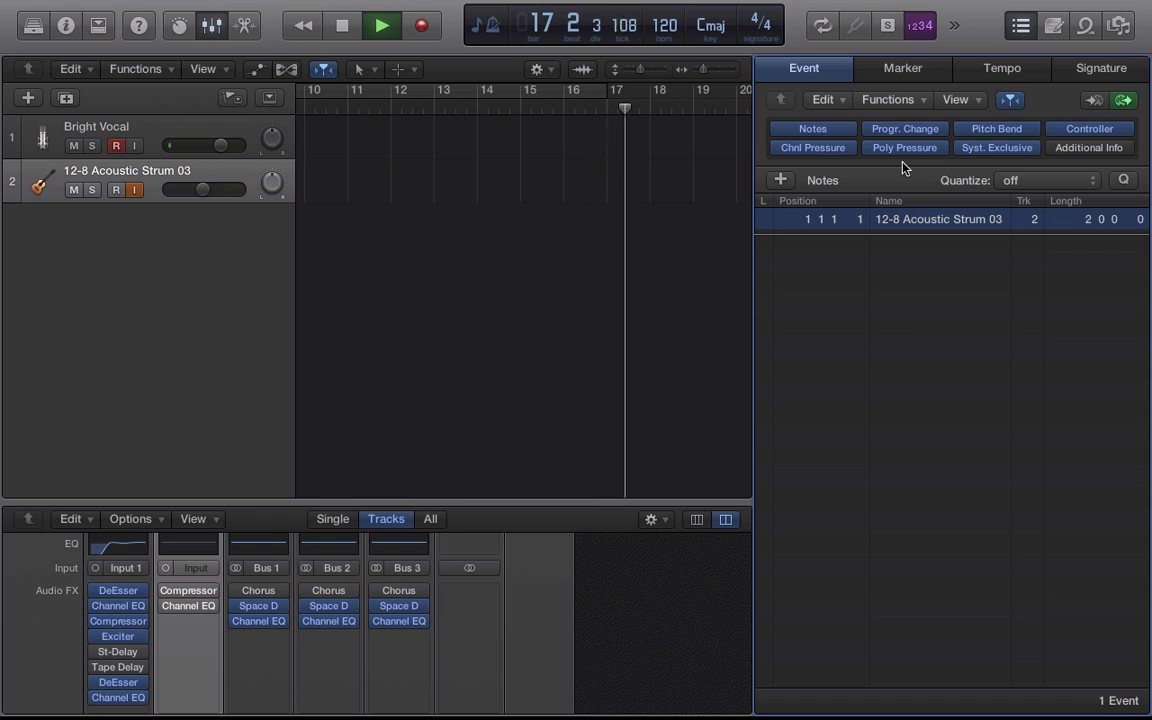
pyautogui.press('space')
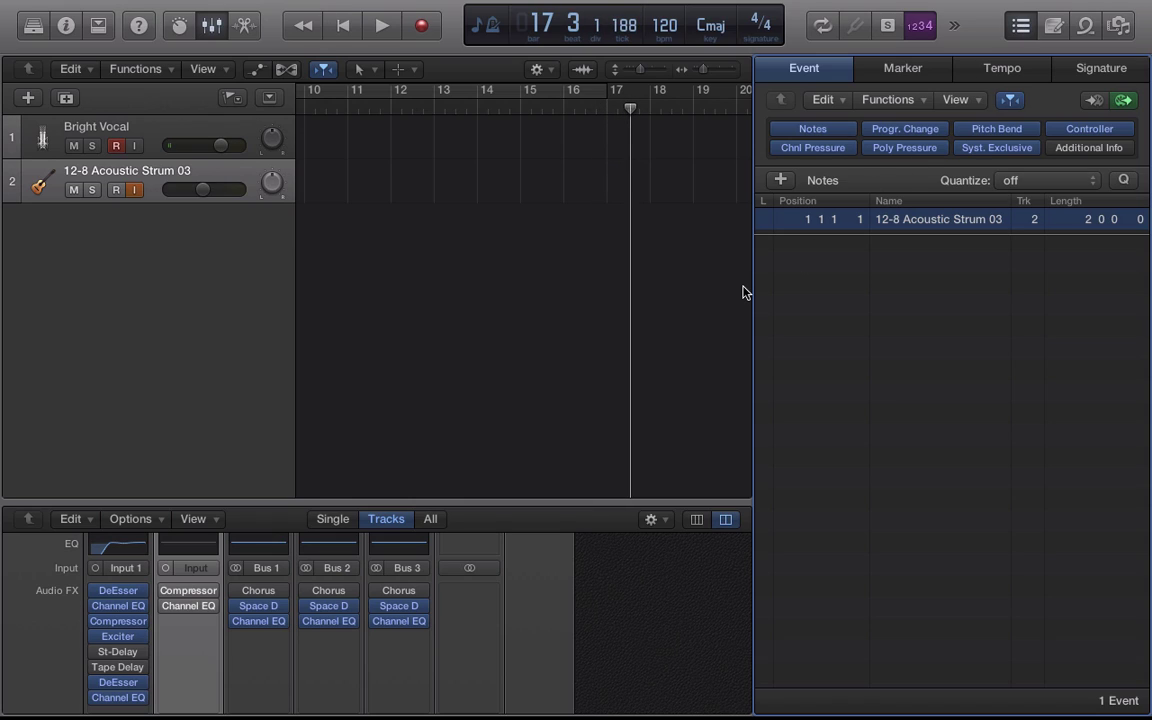
# - Close the Event List so the full-width tracks area shows bars 10 through 29
pyautogui.click(1019, 28)
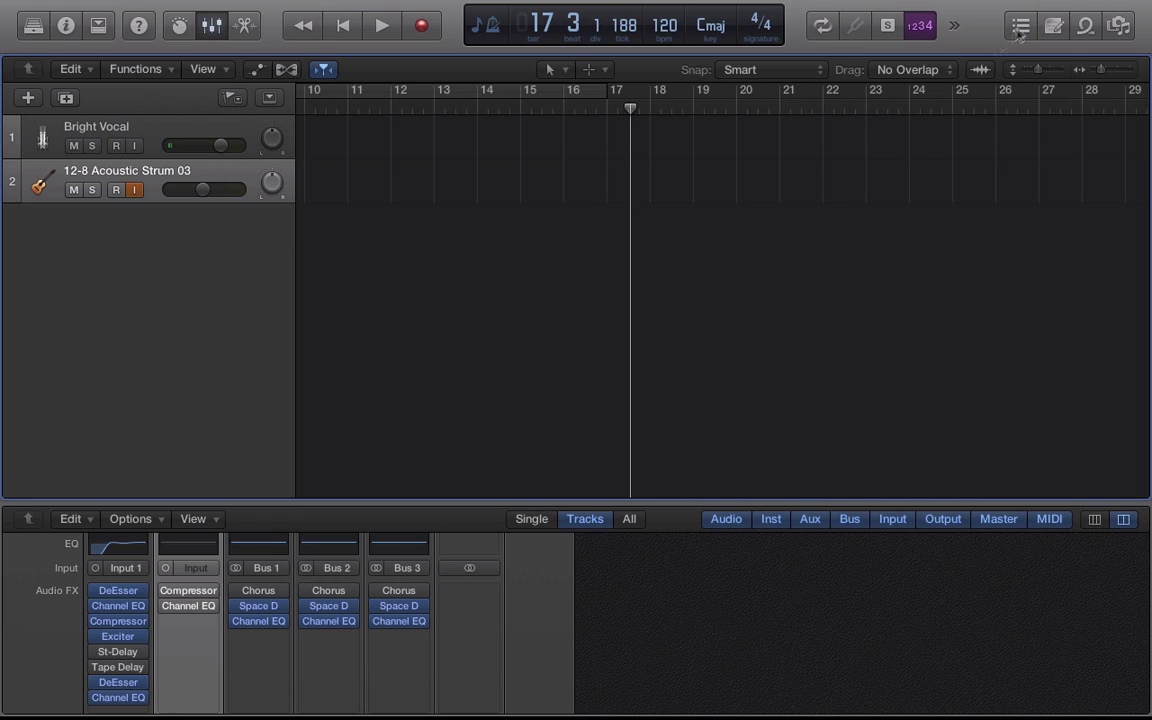